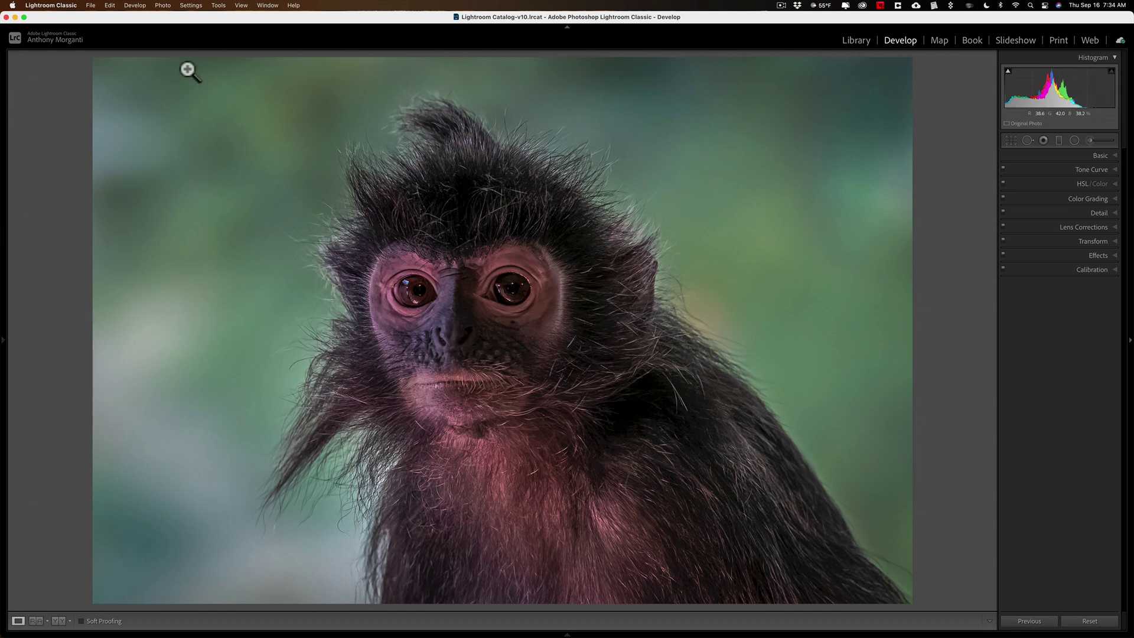
Show the Photo > Edit In list of external editors for the monkey photo.
click(163, 5)
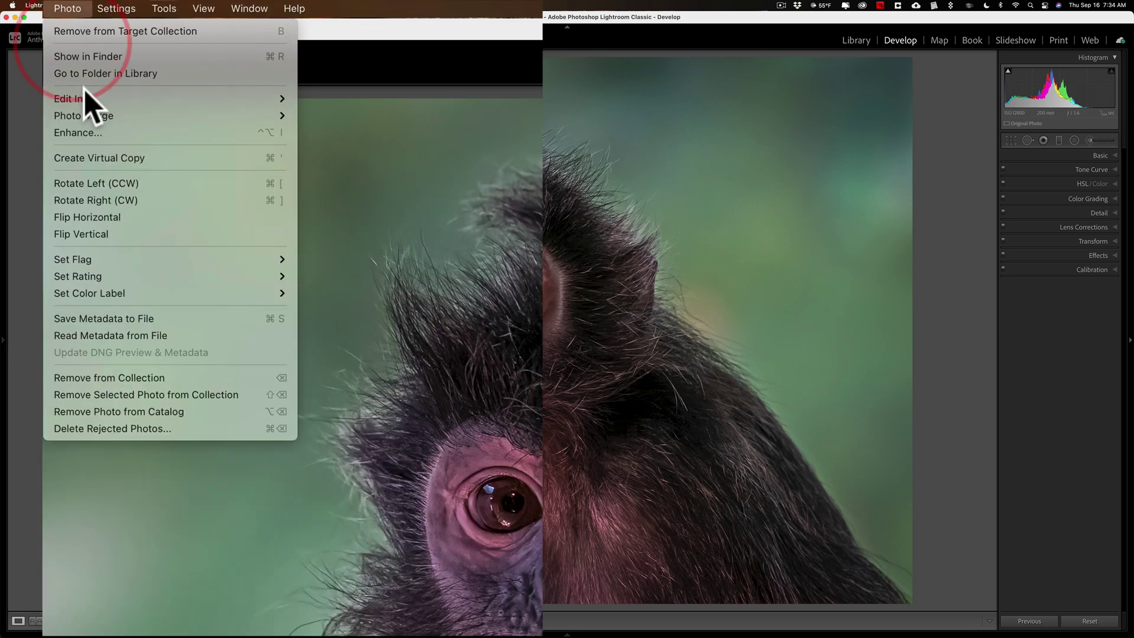
mouse_move(176, 56)
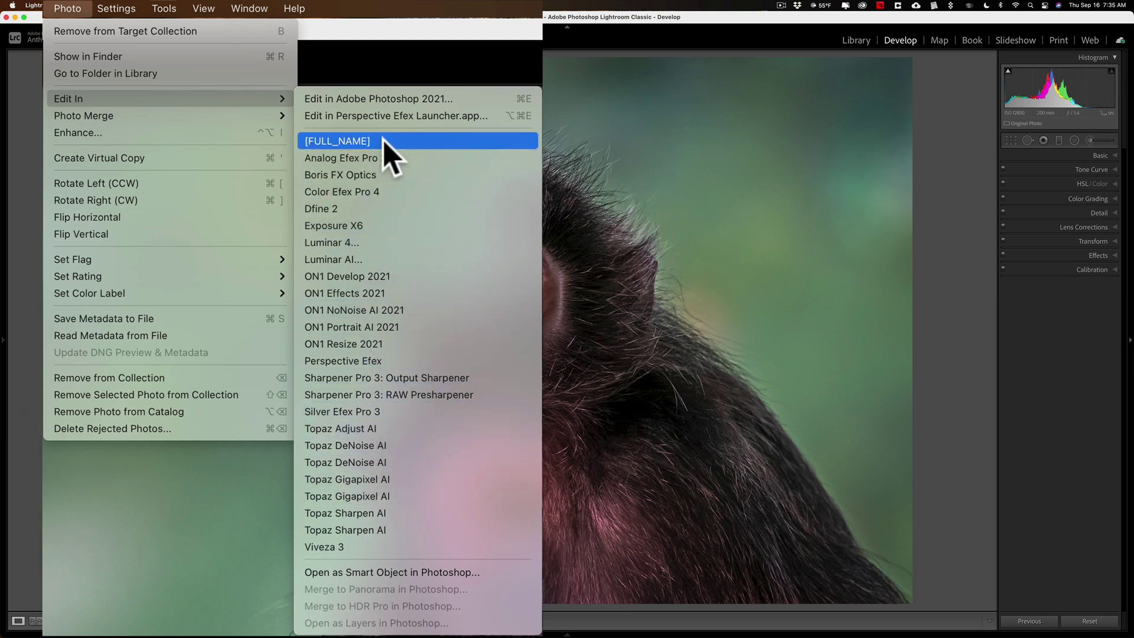
Open Perspective Efex's edit-copy settings, check the 72 resolution, and cancel without editing.
click(355, 361)
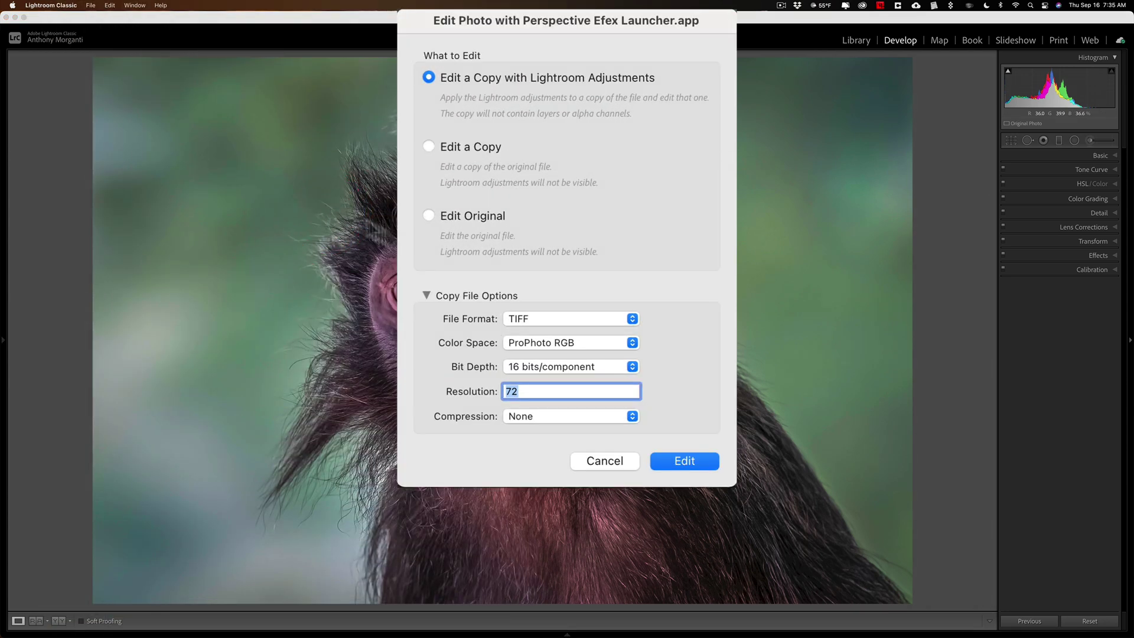
click(462, 404)
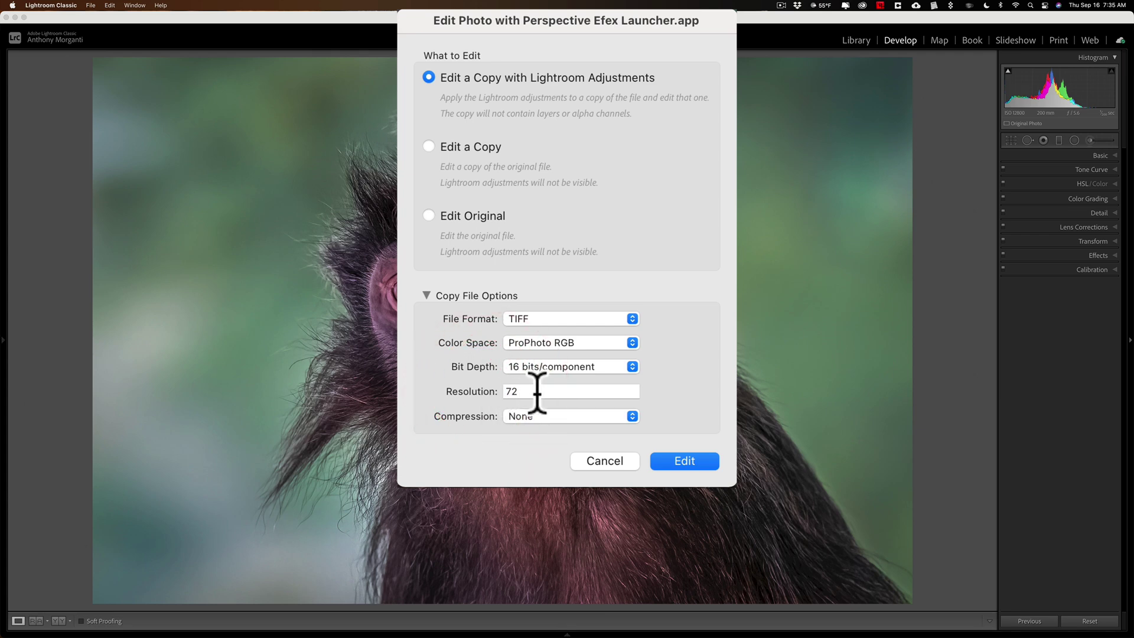
key(Return)
click(579, 351)
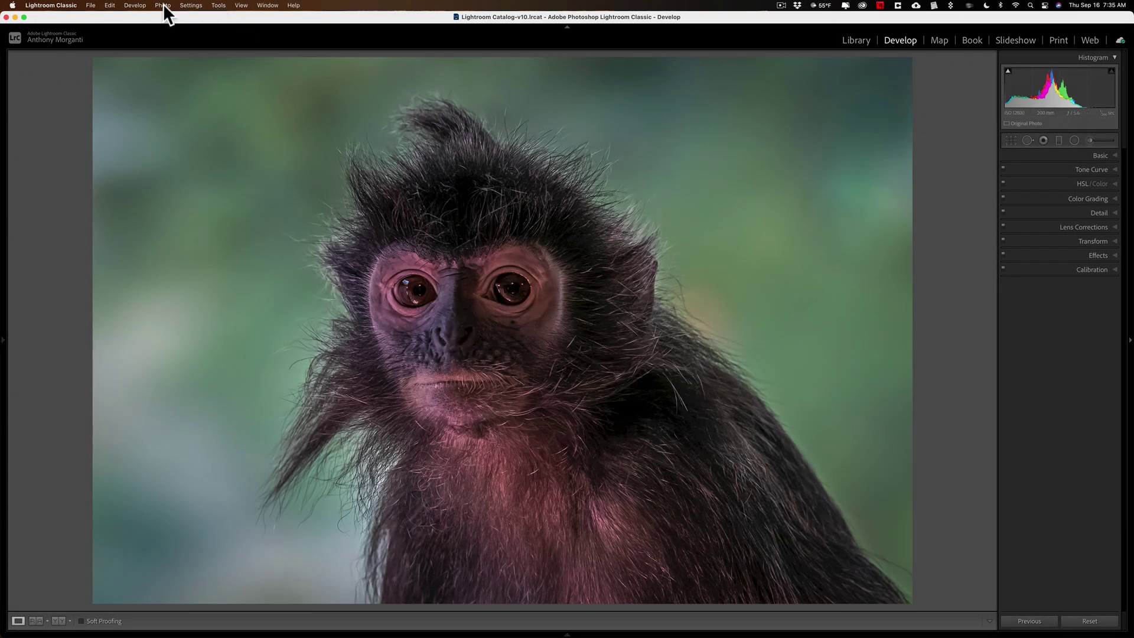
Look through the Photo menu and the photo's shortcut menu, then open the Lightroom Classic menu.
click(163, 5)
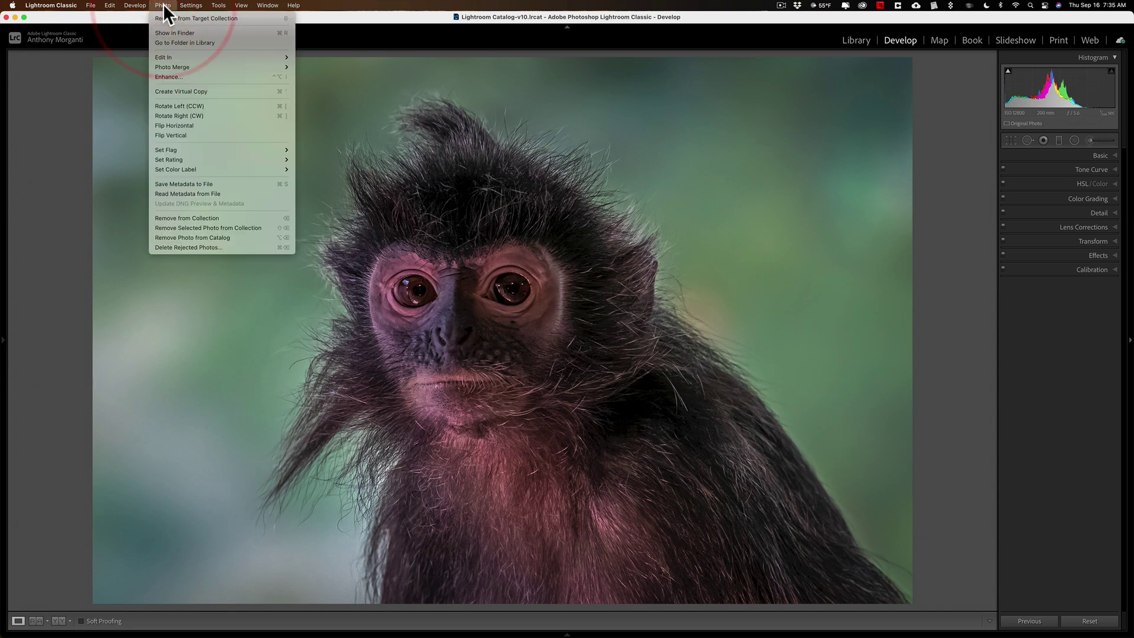
click(163, 4)
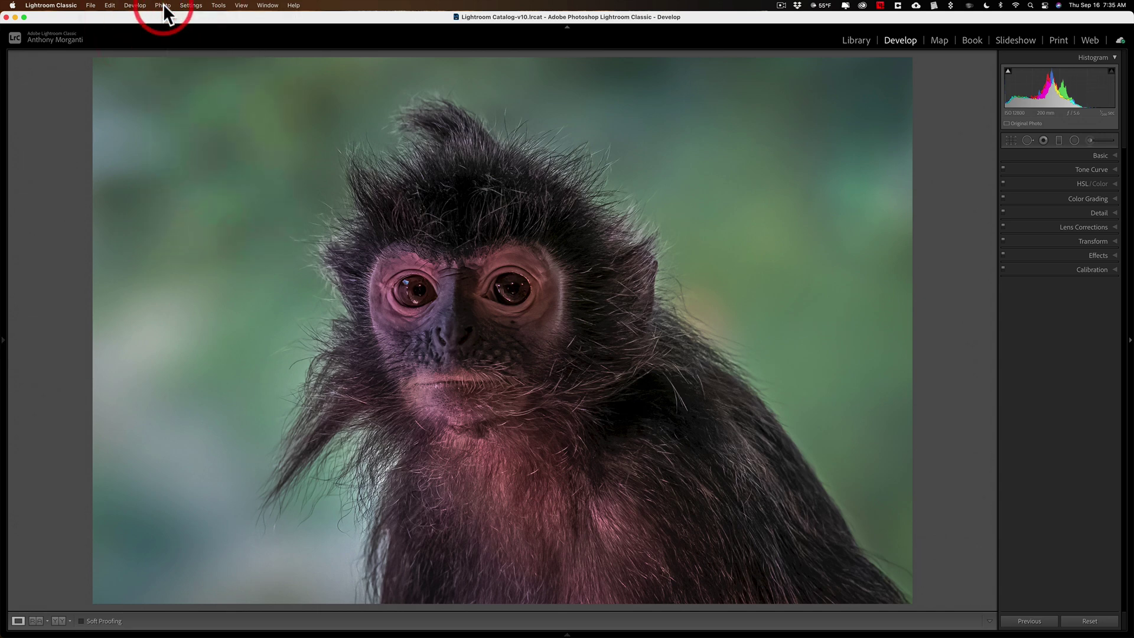
right_click(281, 106)
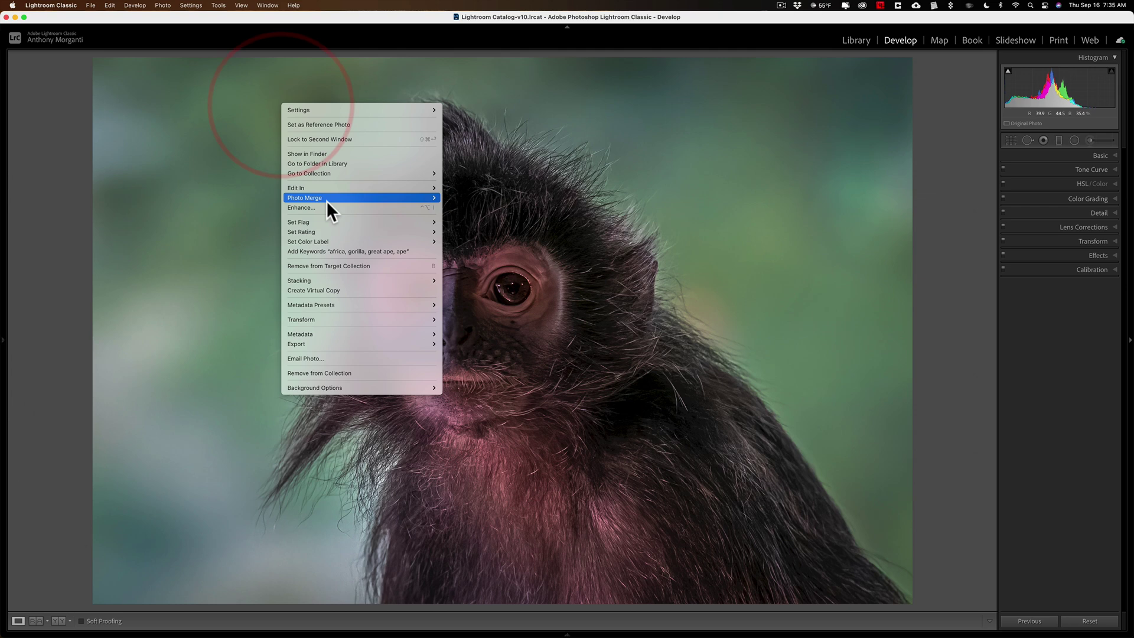
mouse_move(351, 188)
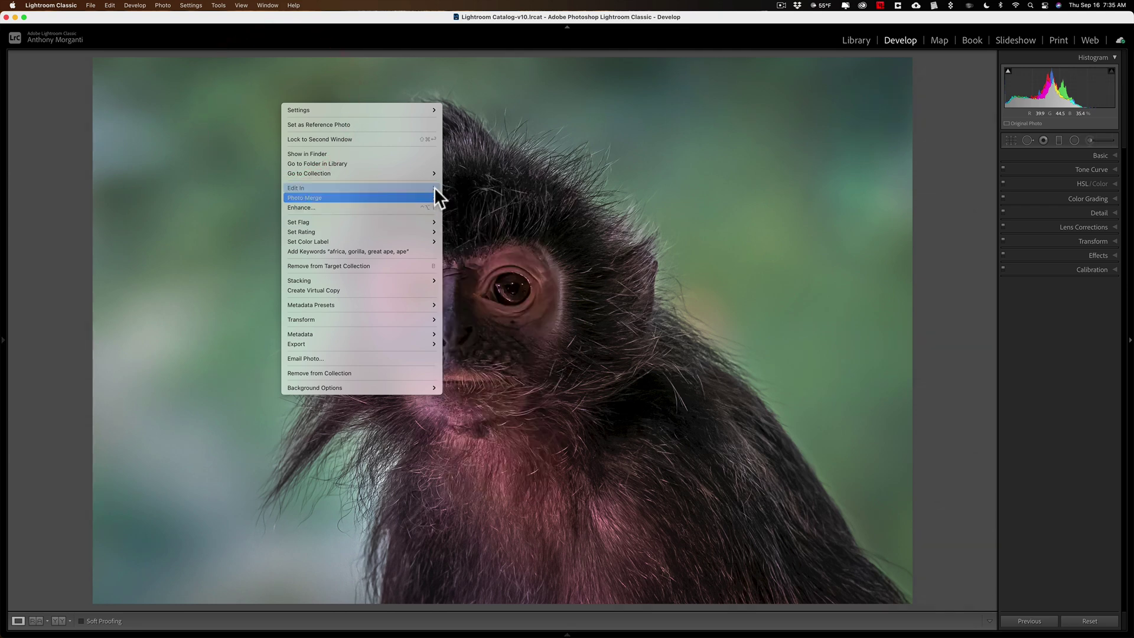
click(502, 107)
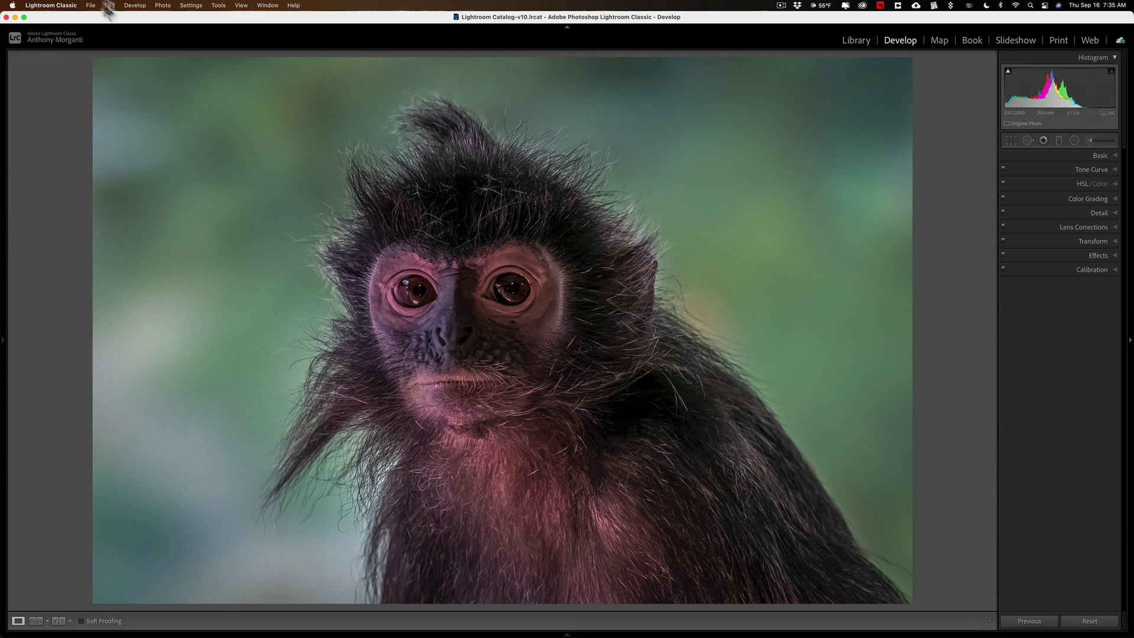
click(80, 6)
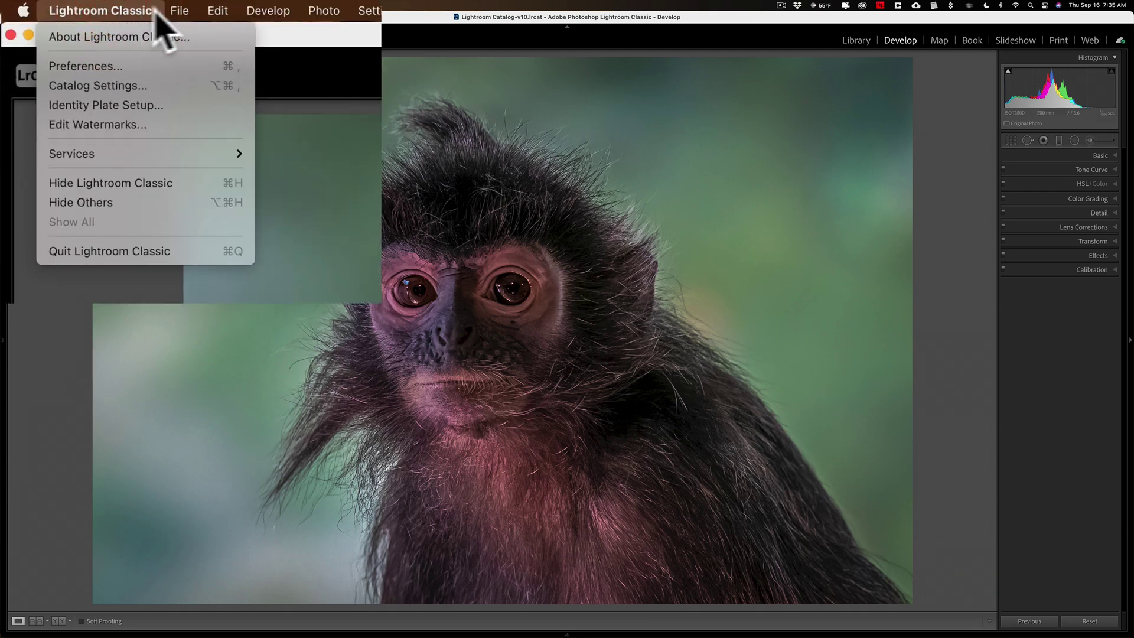
Show External Editing preferences with Perspective Efex kept as the preset at resolution 72.
mouse_move(147, 7)
mouse_move(94, 10)
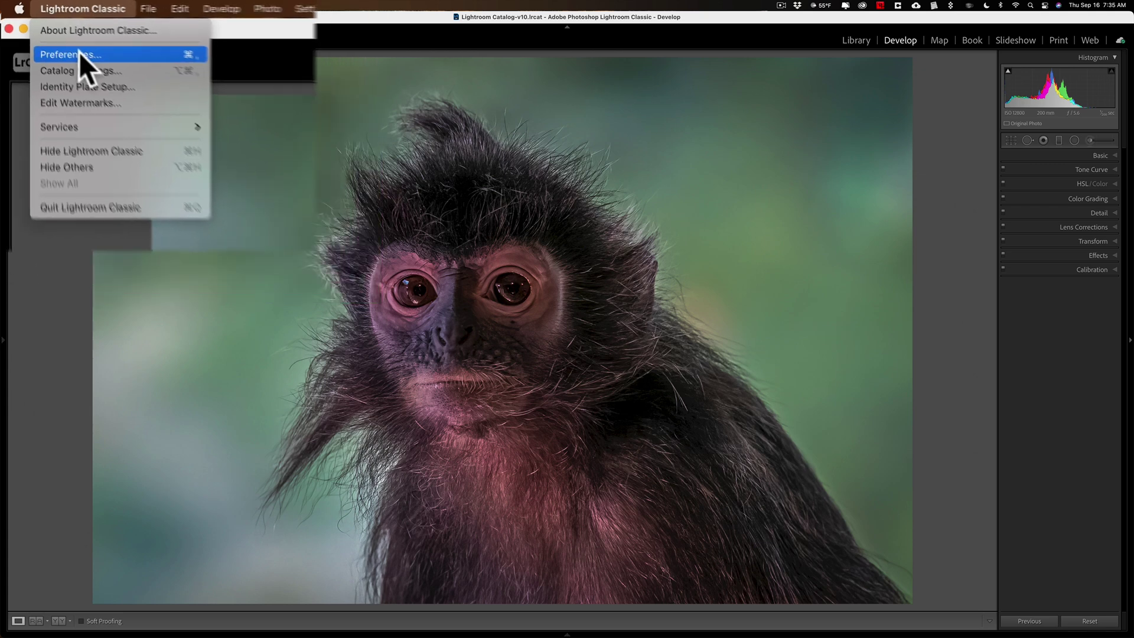
click(95, 66)
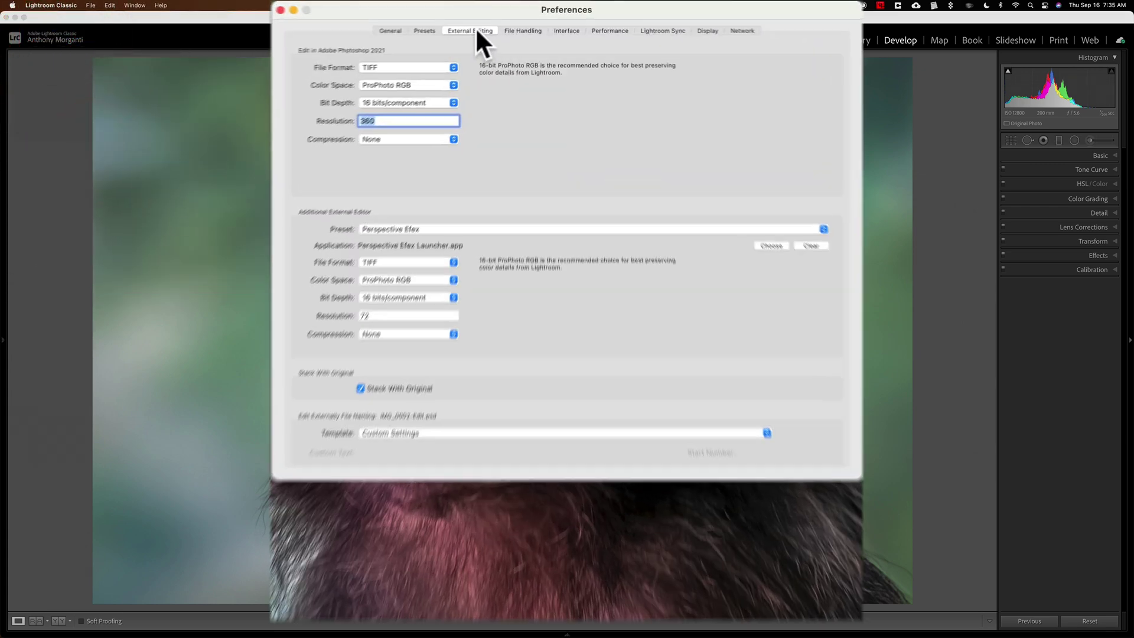
click(505, 106)
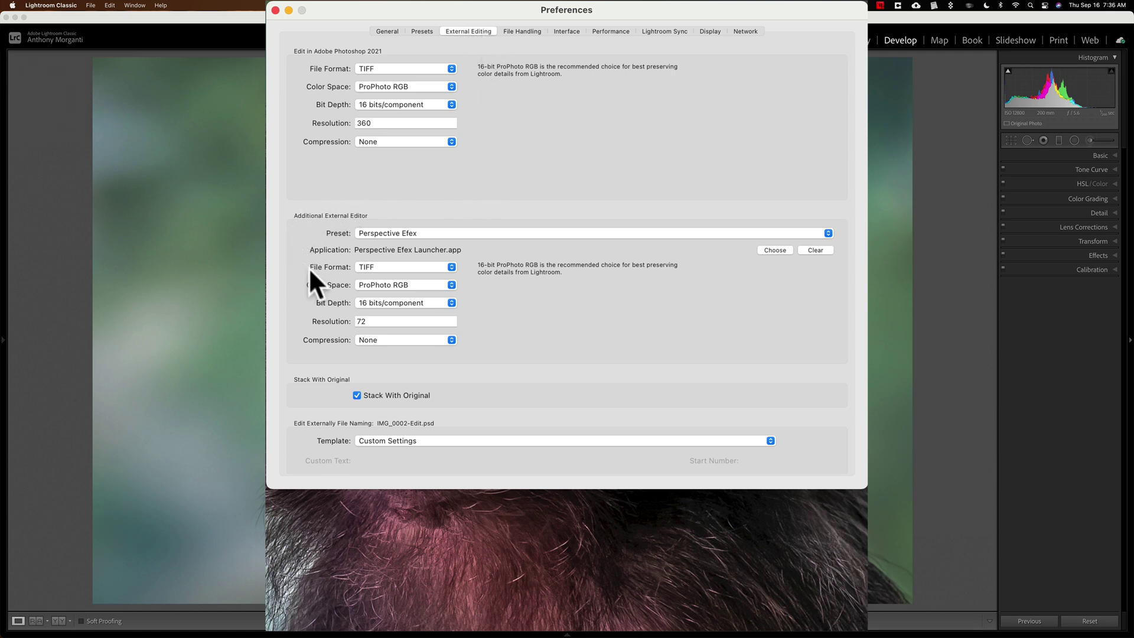
click(380, 233)
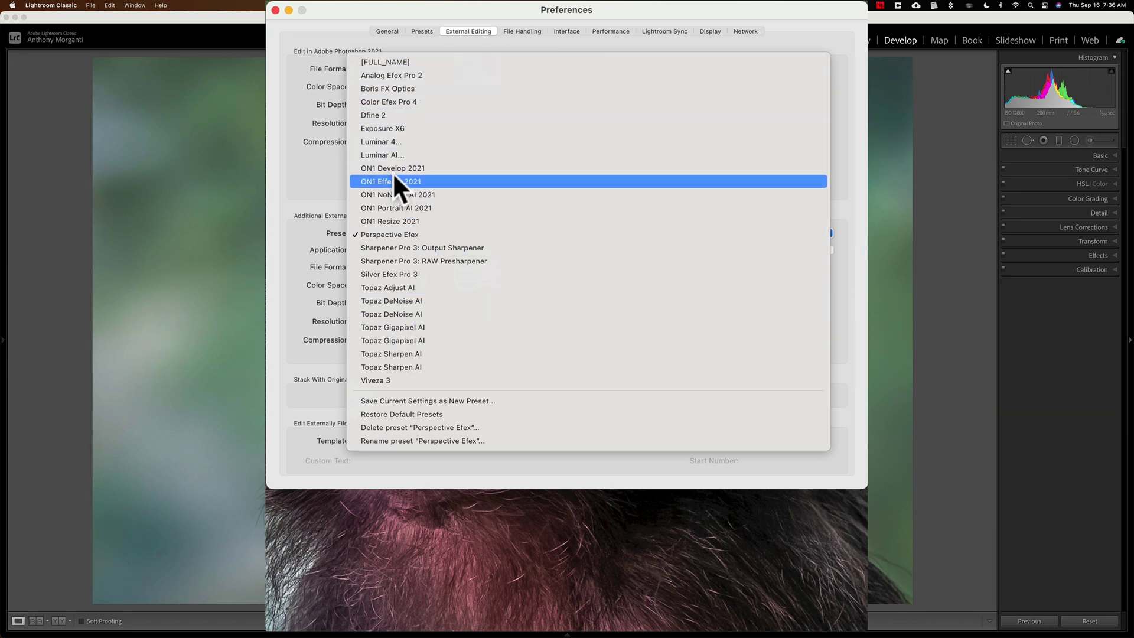
click(402, 233)
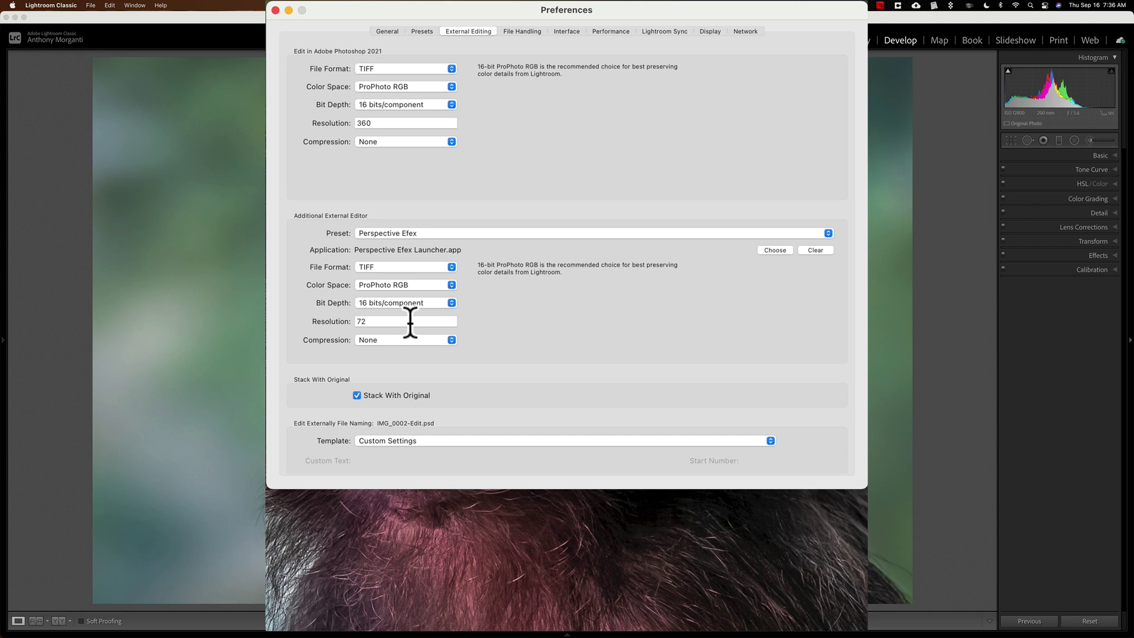
Change the Perspective Efex resolution to 360 and update the preset with it.
double_click(411, 322)
text(3)
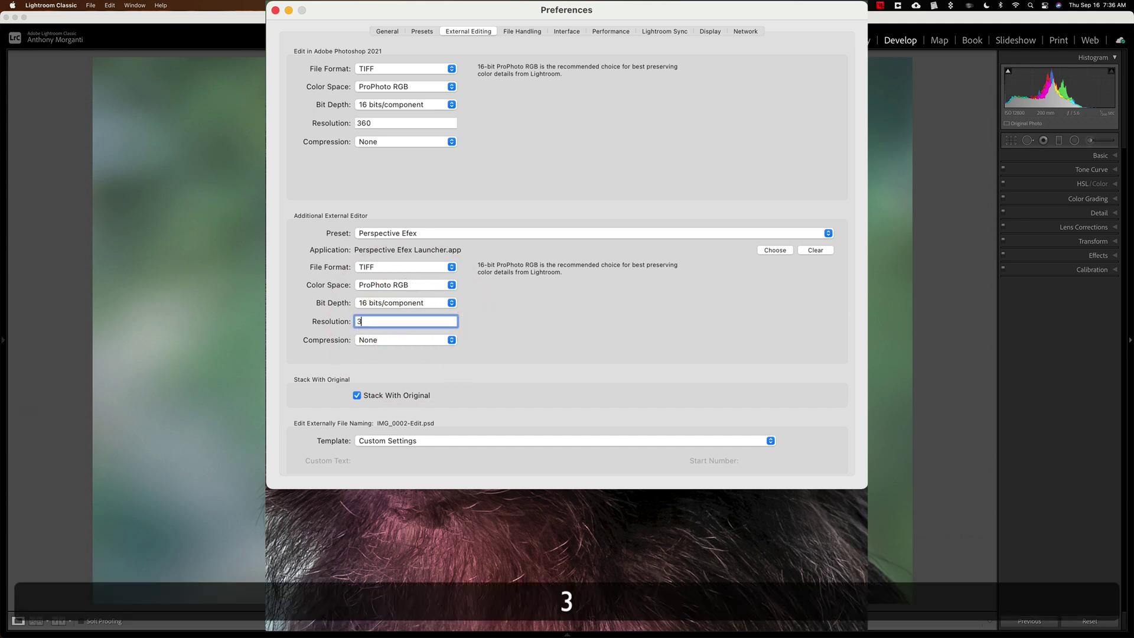
text(60)
click(508, 320)
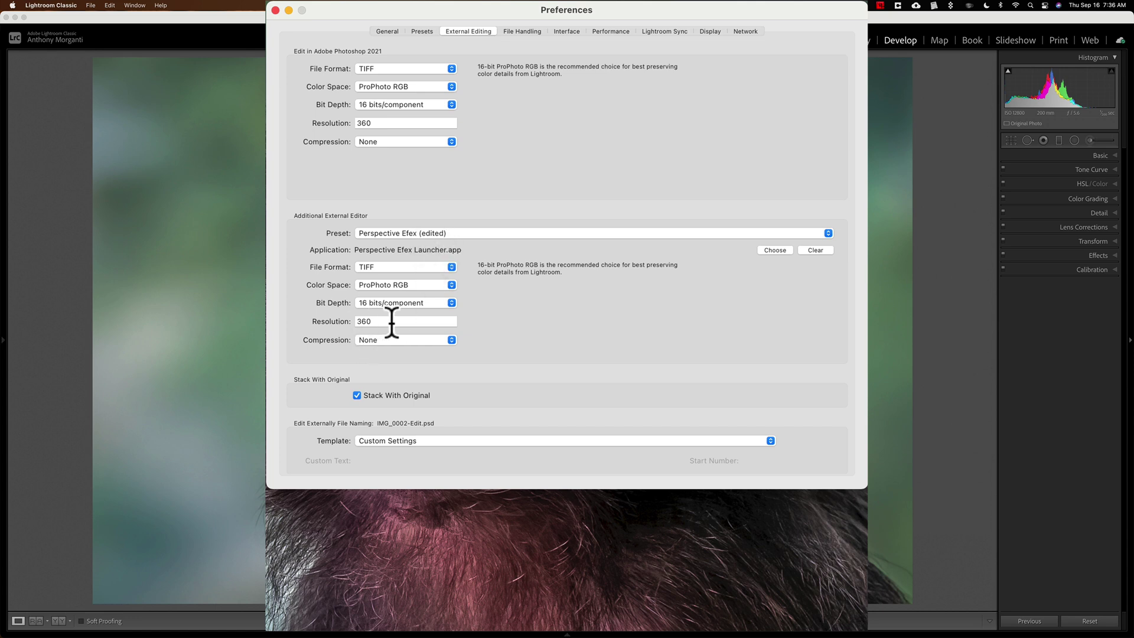
click(472, 234)
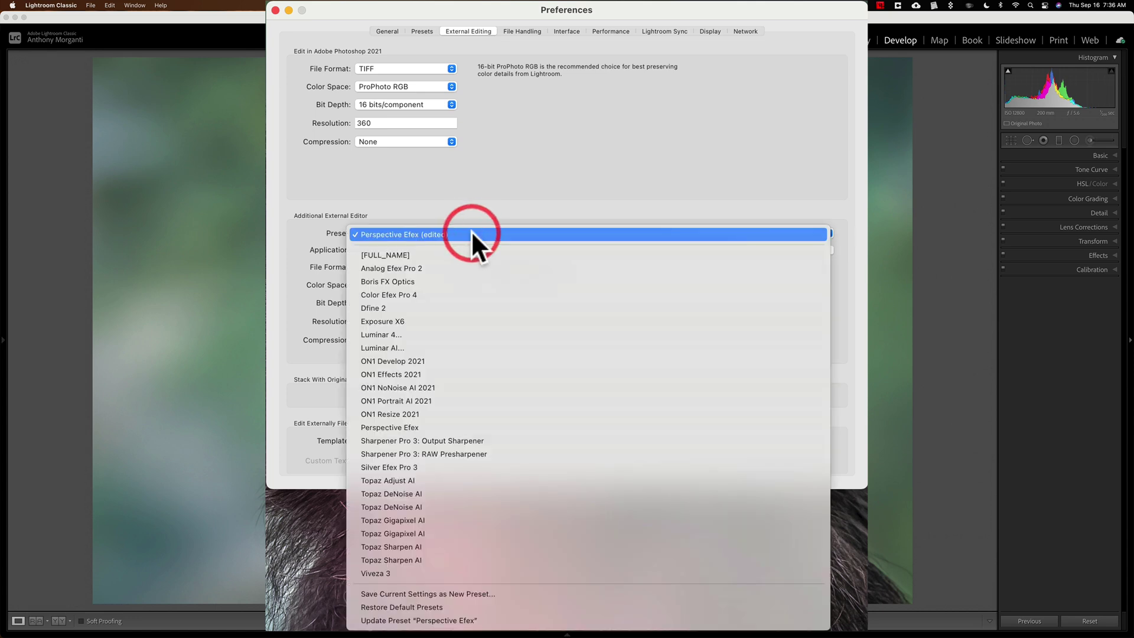
click(509, 620)
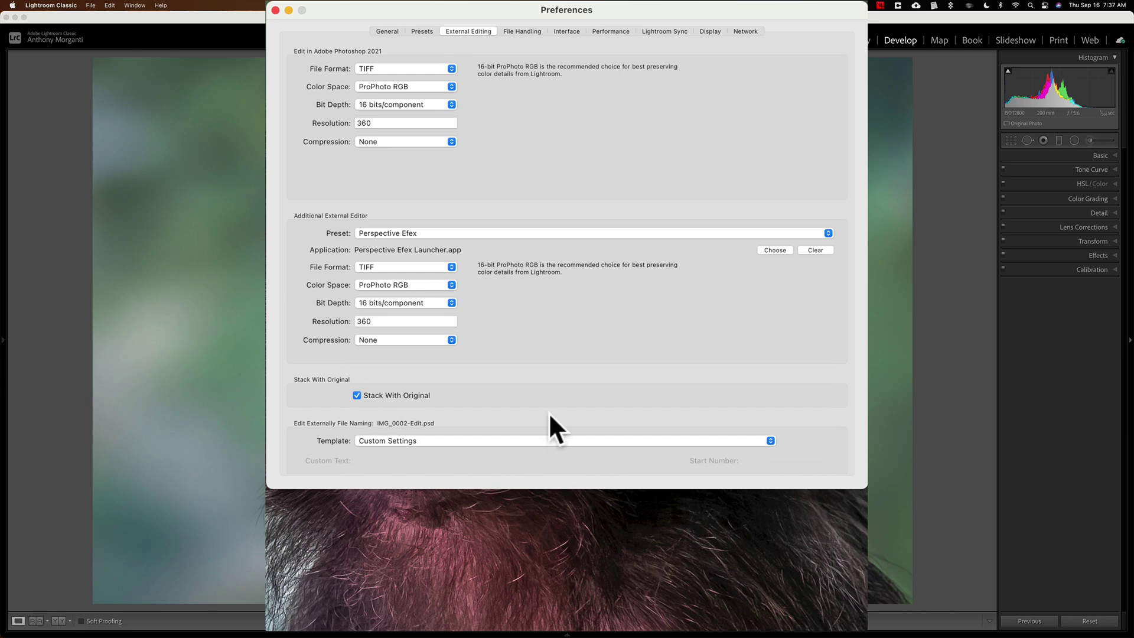
Close Preferences, confirm Perspective Efex's edit settings show 360 with TIFF, then cancel.
click(274, 10)
right_click(503, 88)
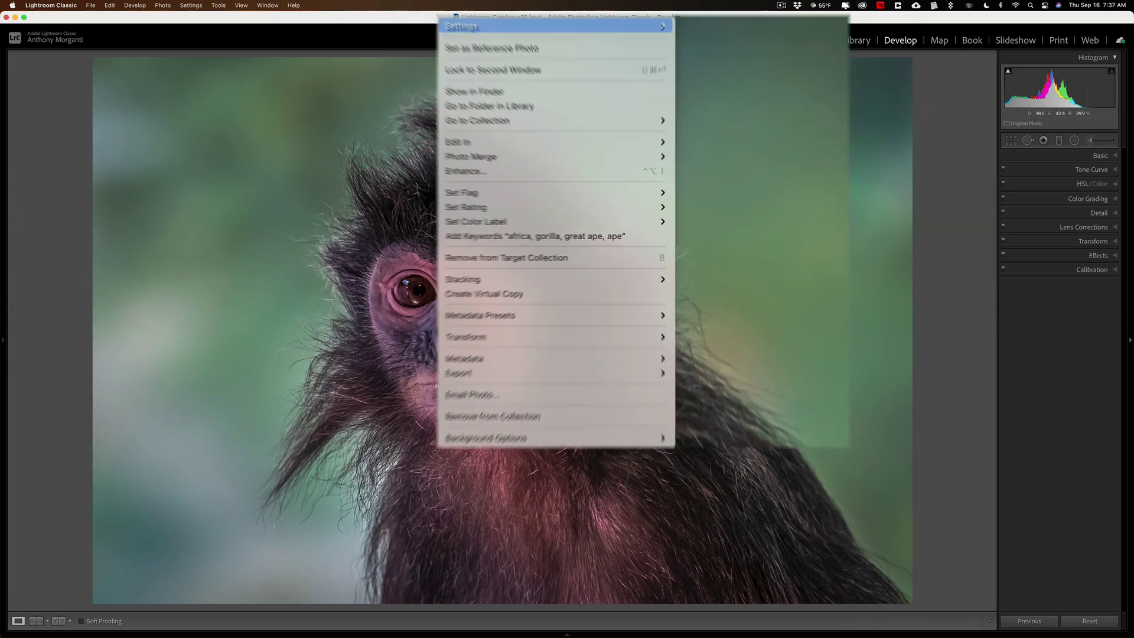
mouse_move(407, 171)
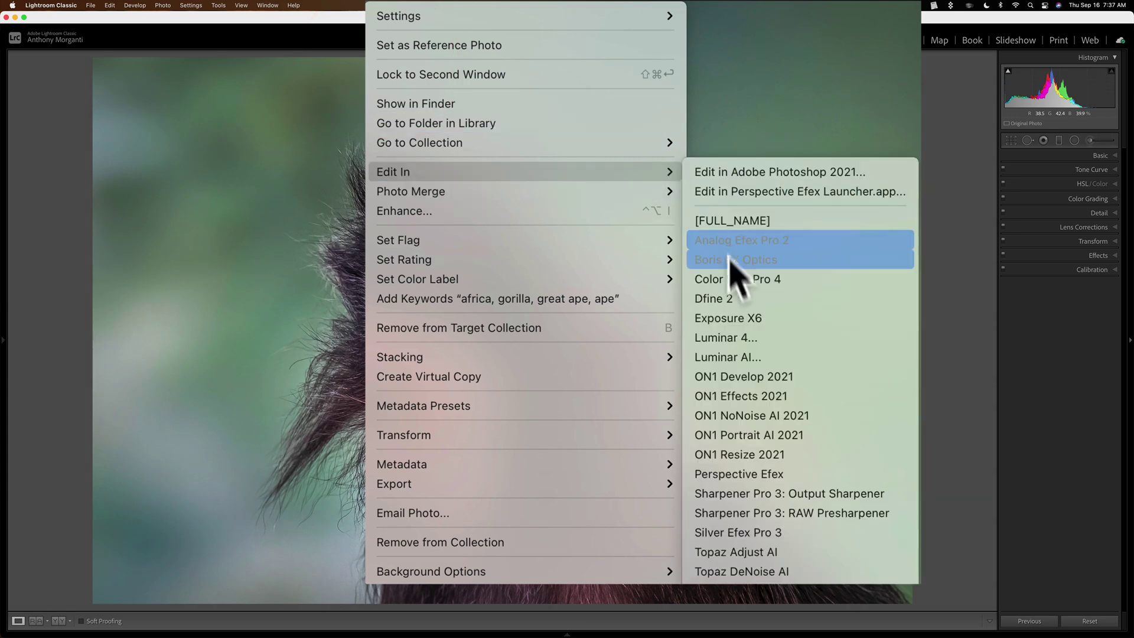
click(748, 473)
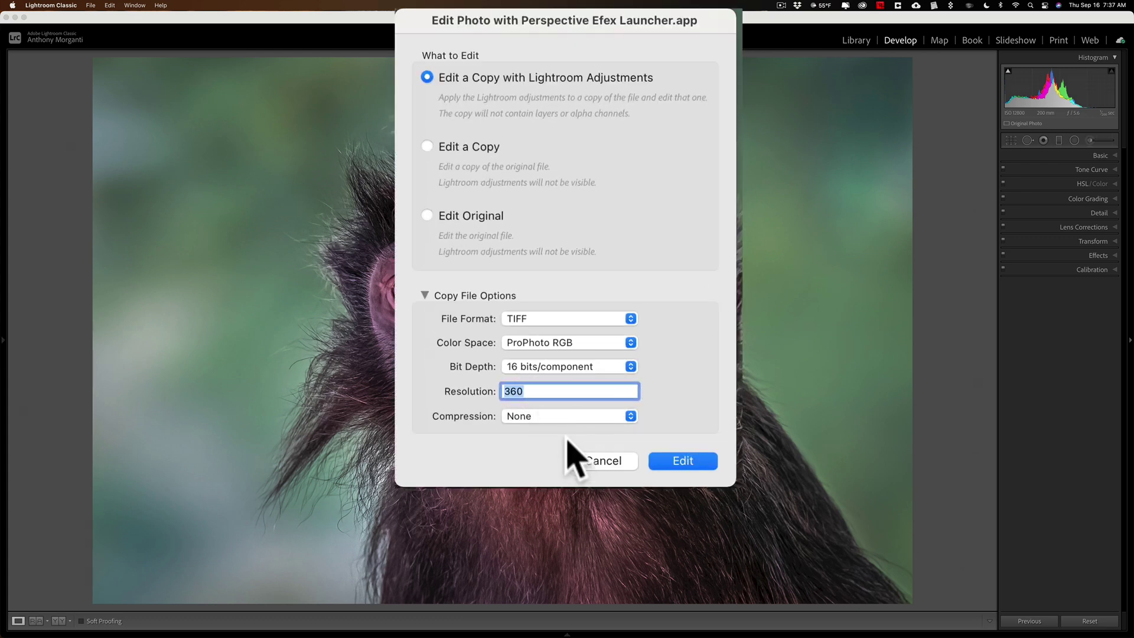
click(553, 319)
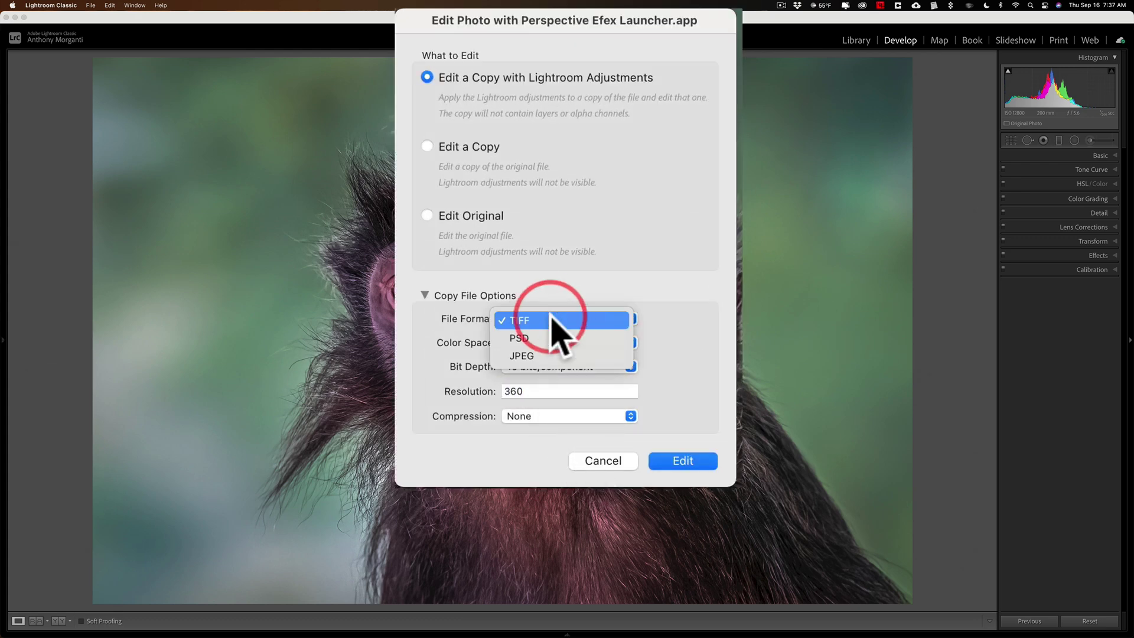
click(555, 322)
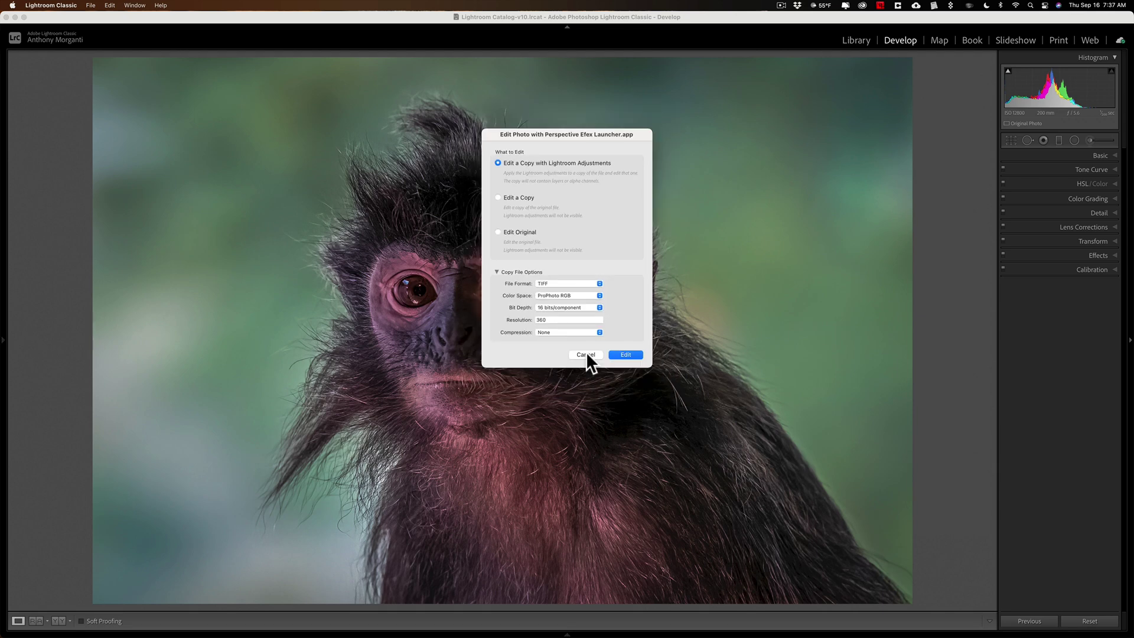
click(586, 352)
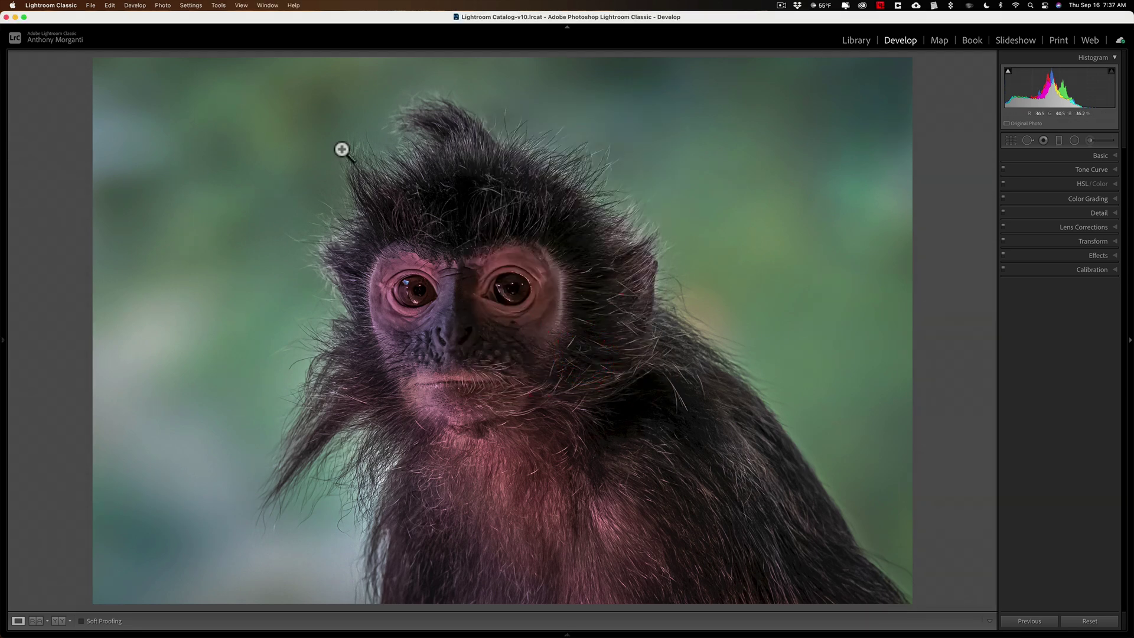
Open External Editing preferences and load the stray person-named preset.
click(66, 5)
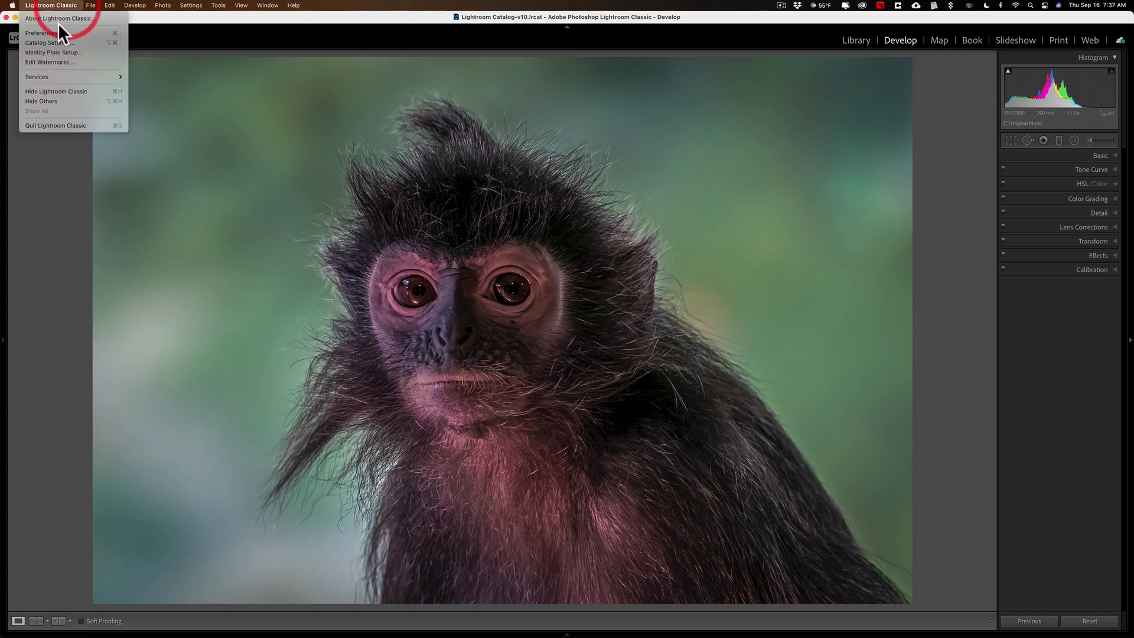
click(56, 32)
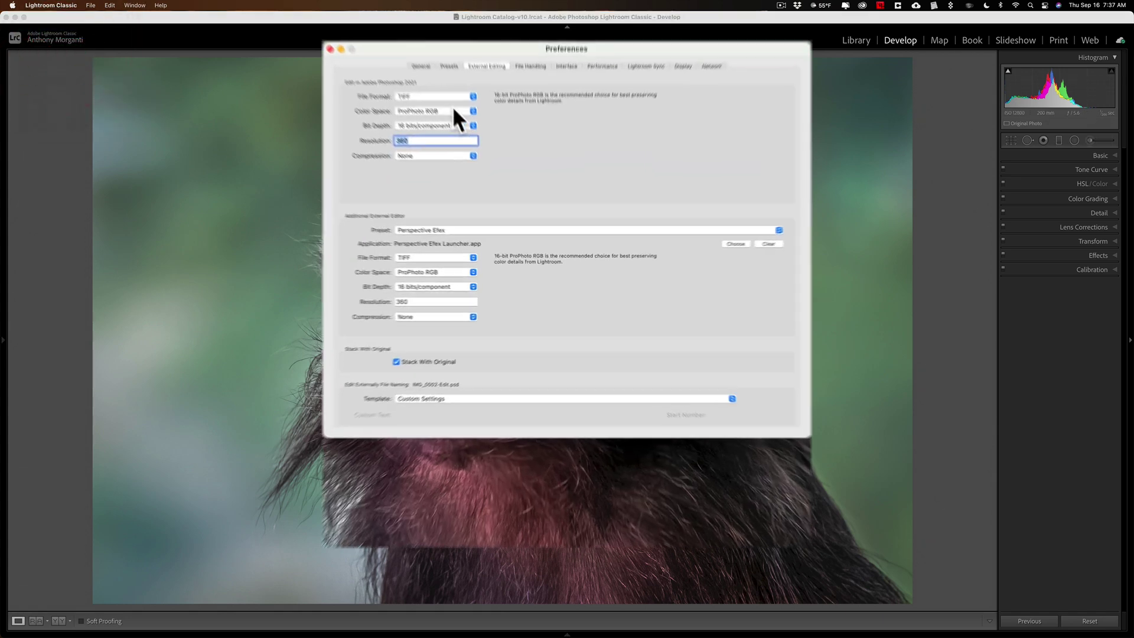
click(415, 235)
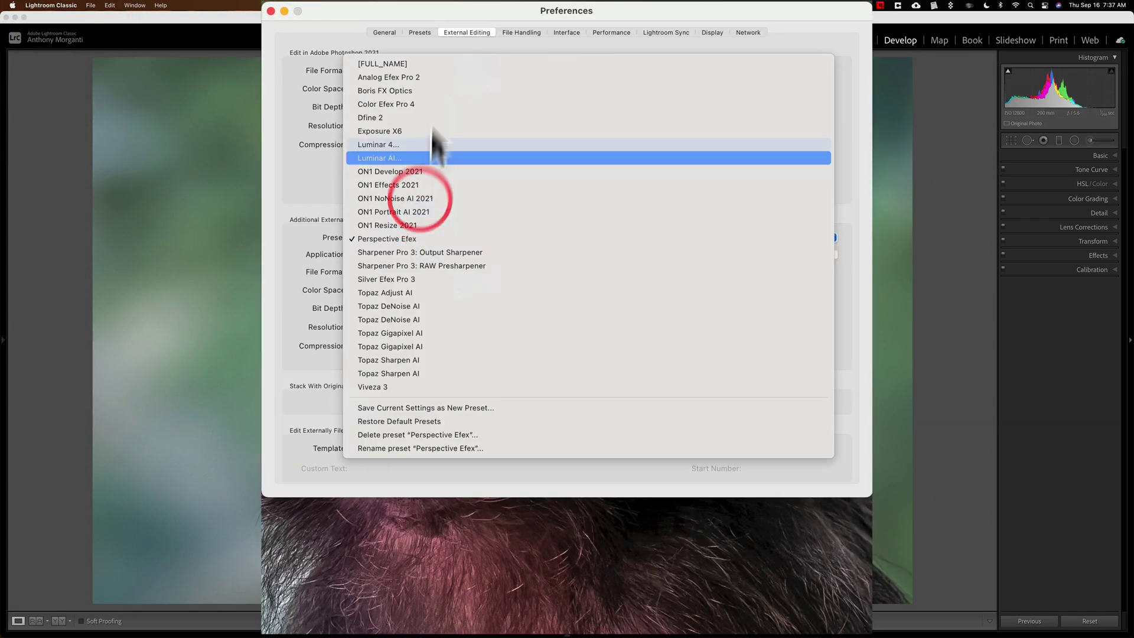
click(430, 62)
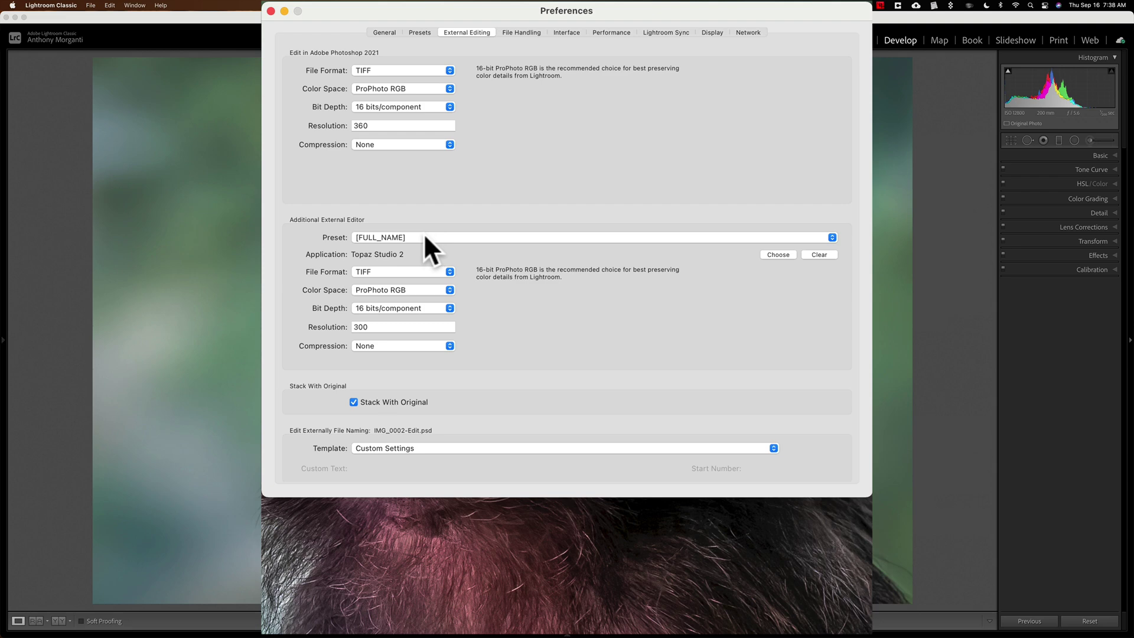
Delete the stray preset, leaving Custom with Topaz Studio 2 at 300.
click(406, 234)
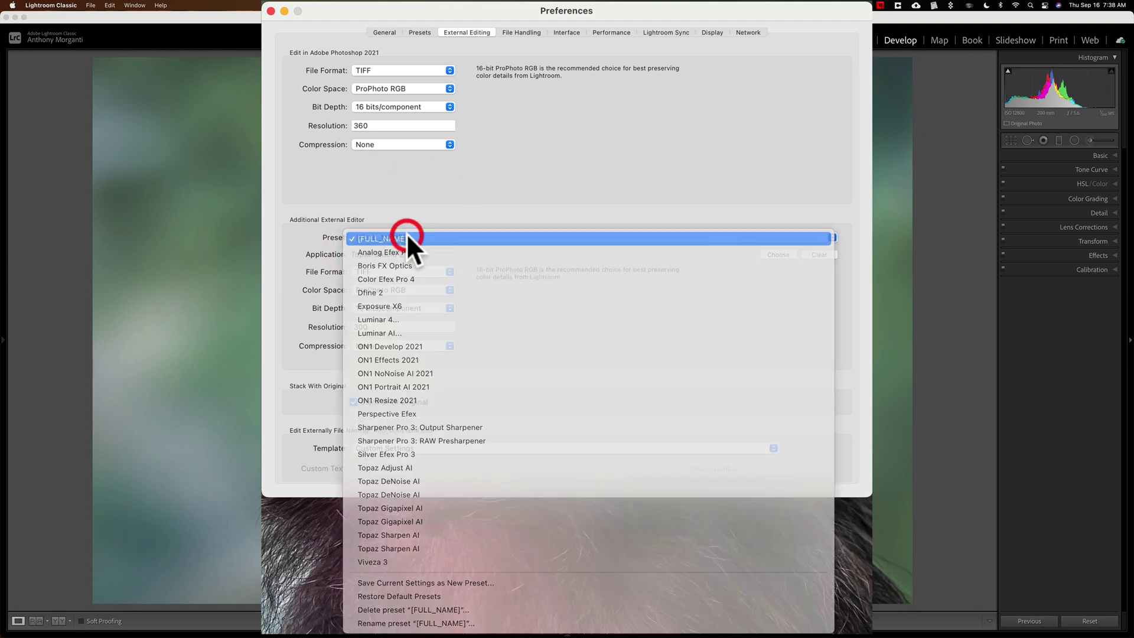
click(407, 234)
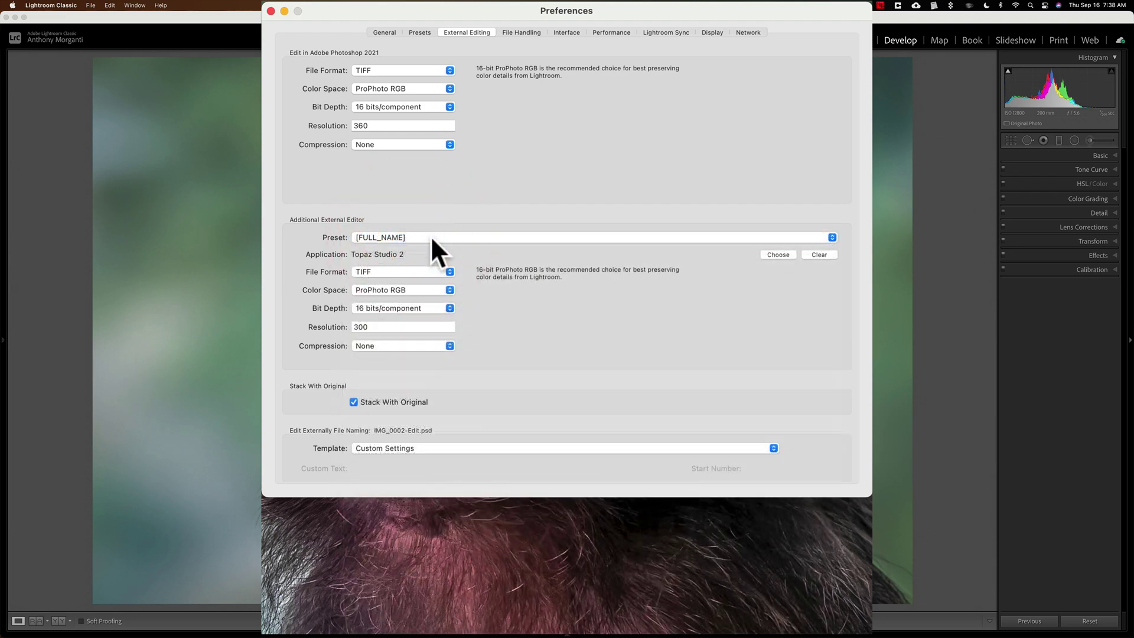
click(431, 236)
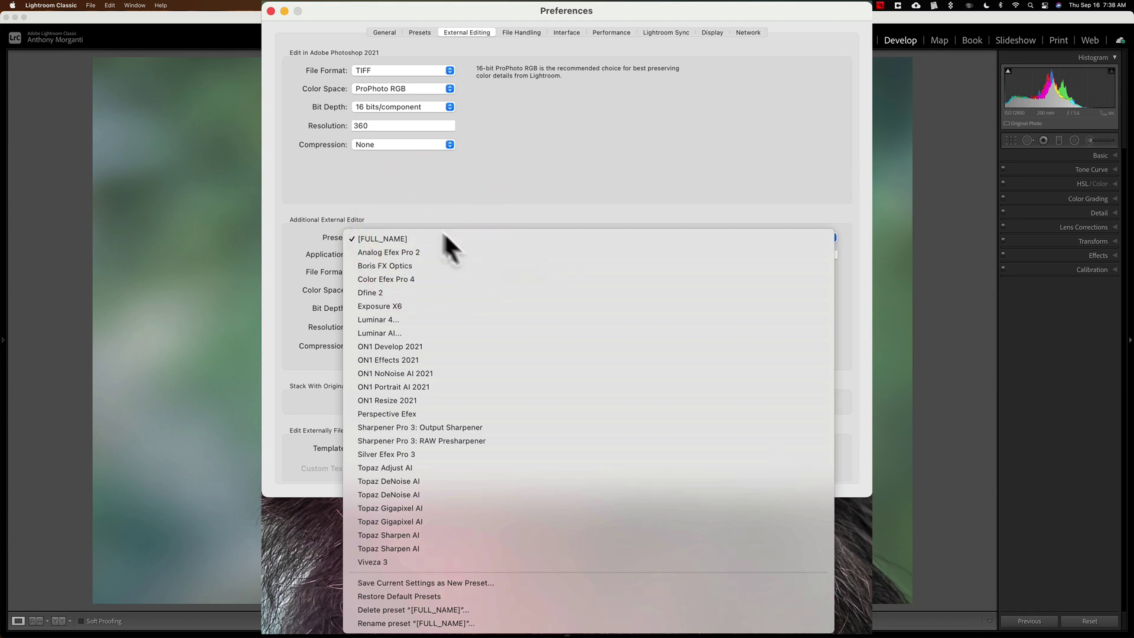
click(479, 607)
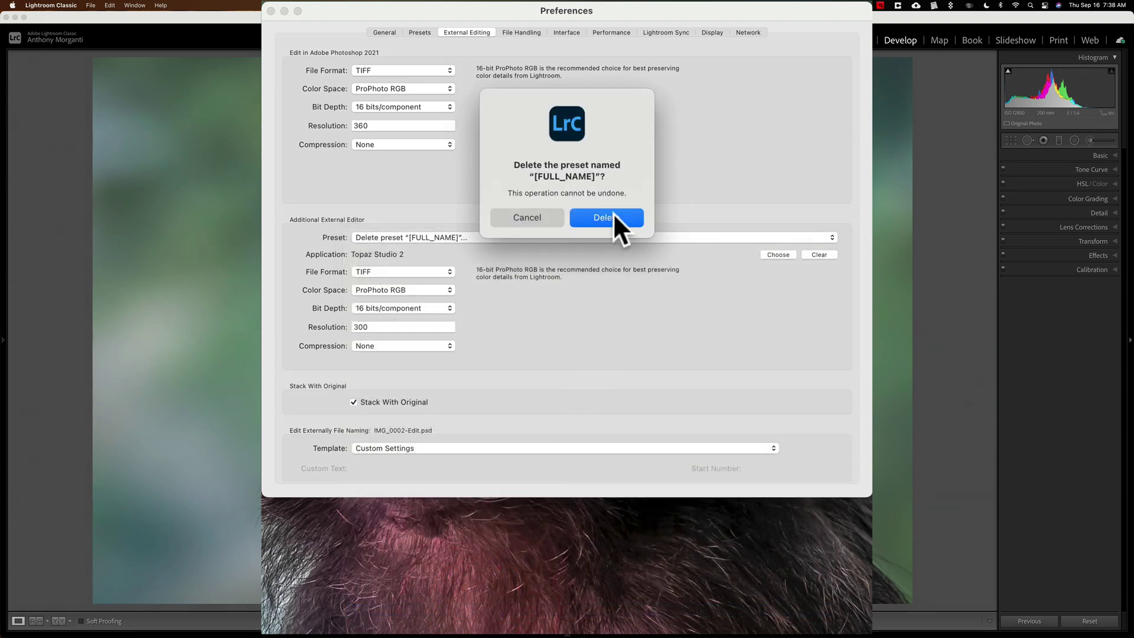
click(614, 216)
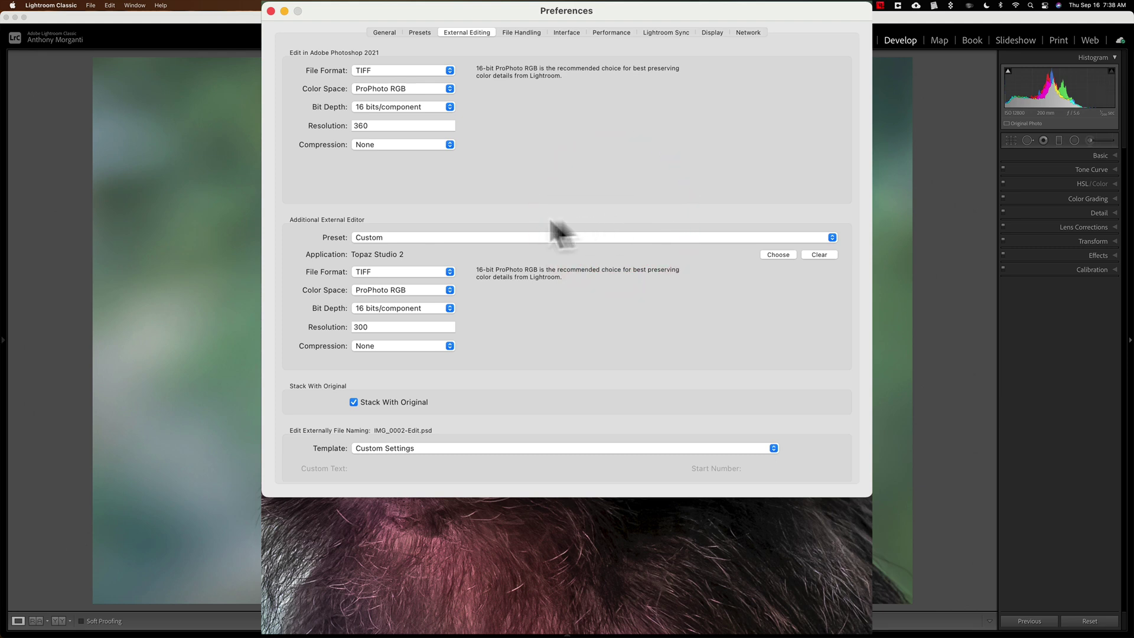
click(498, 237)
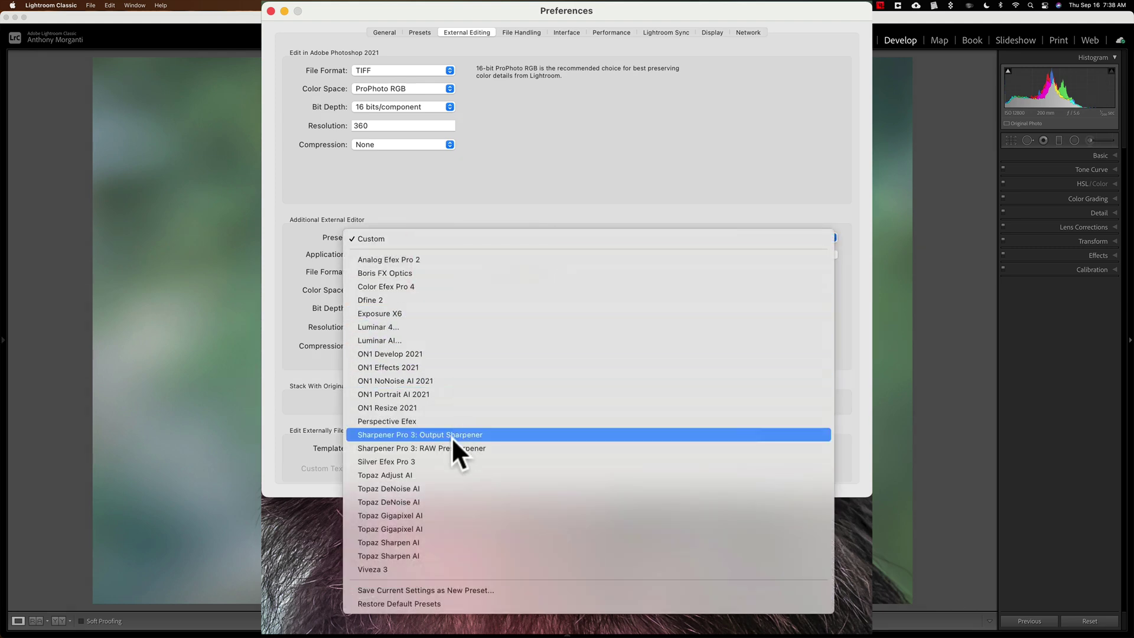
Find and delete the duplicate Topaz DeNoise AI preset.
click(442, 486)
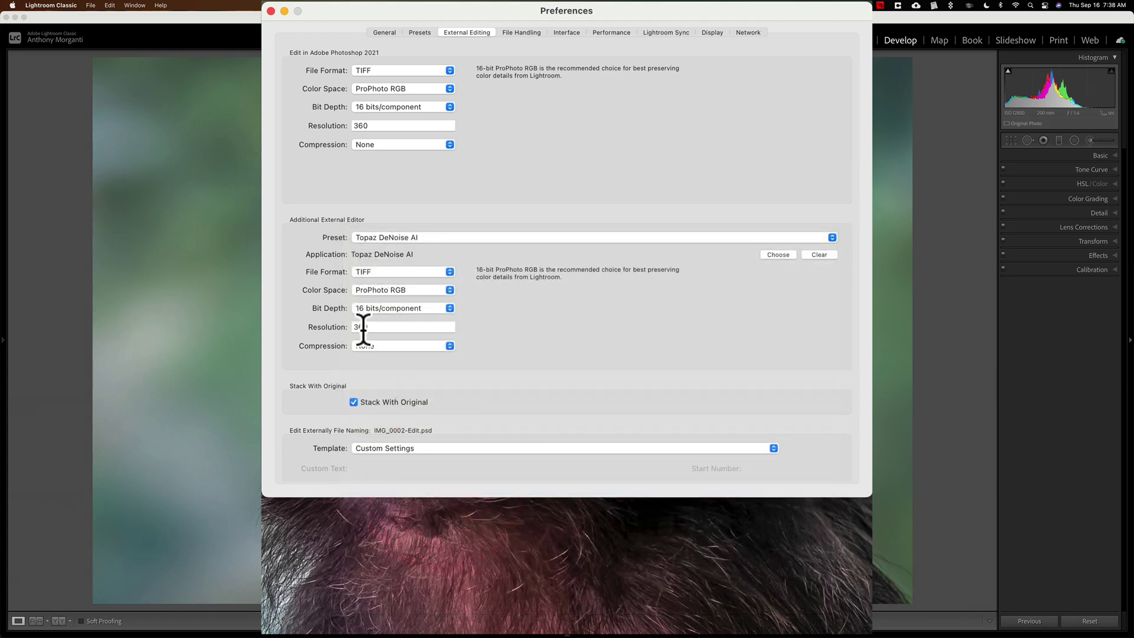
click(452, 232)
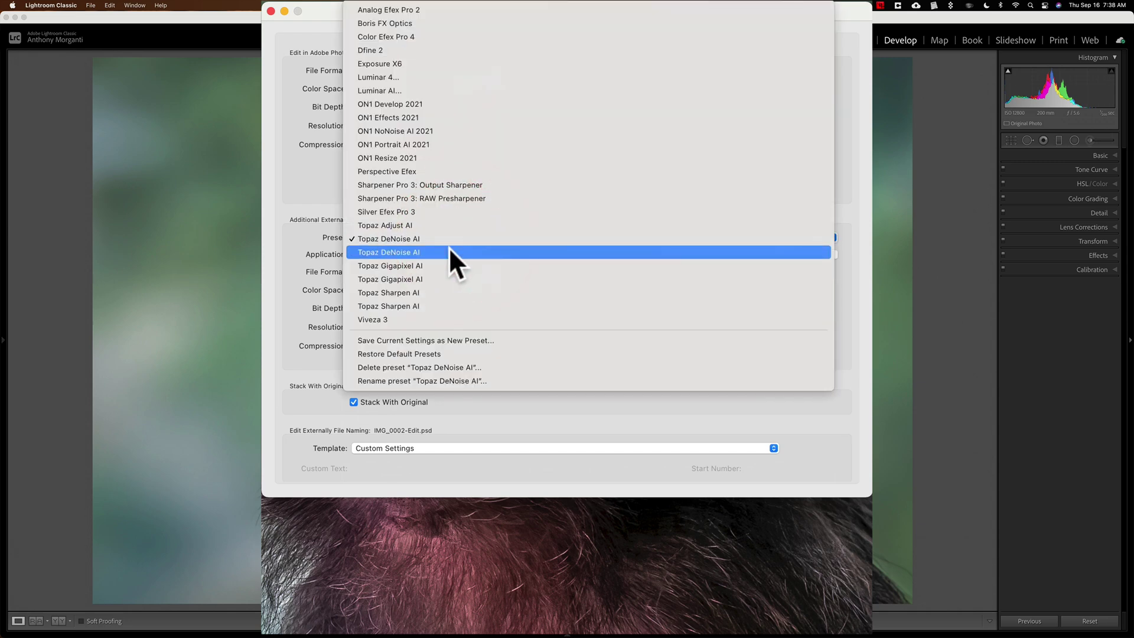
click(448, 247)
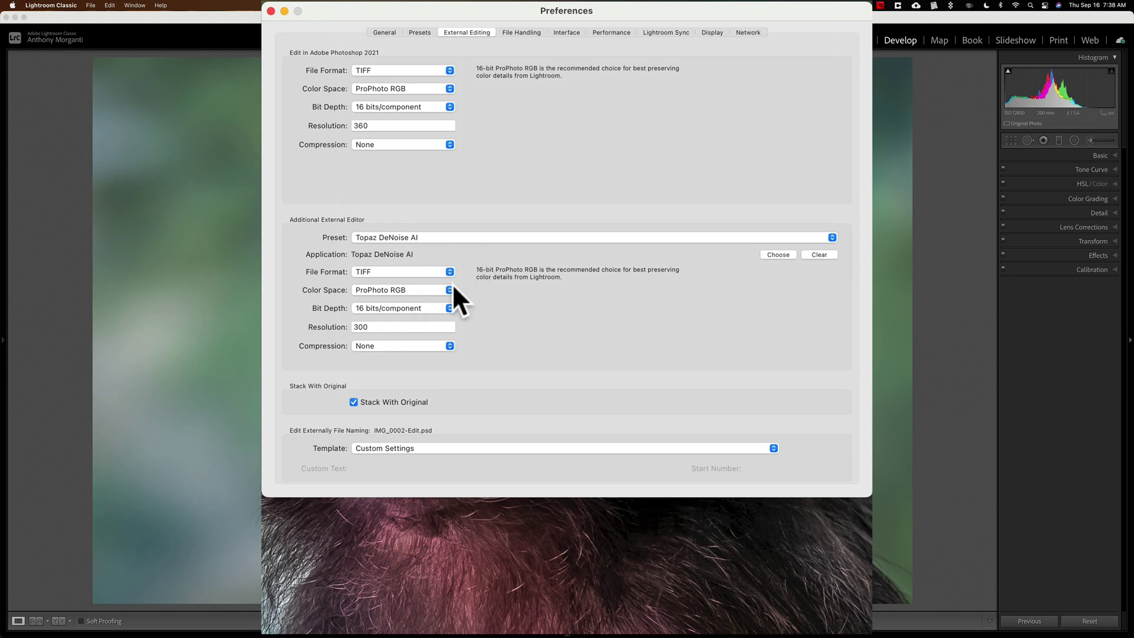
click(469, 235)
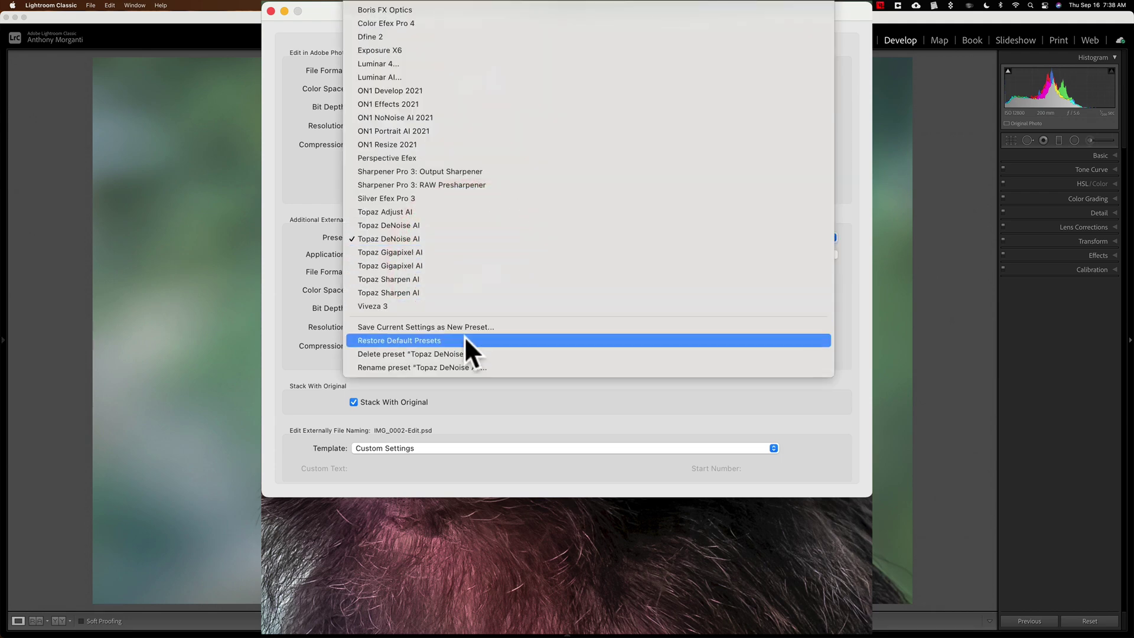
click(484, 353)
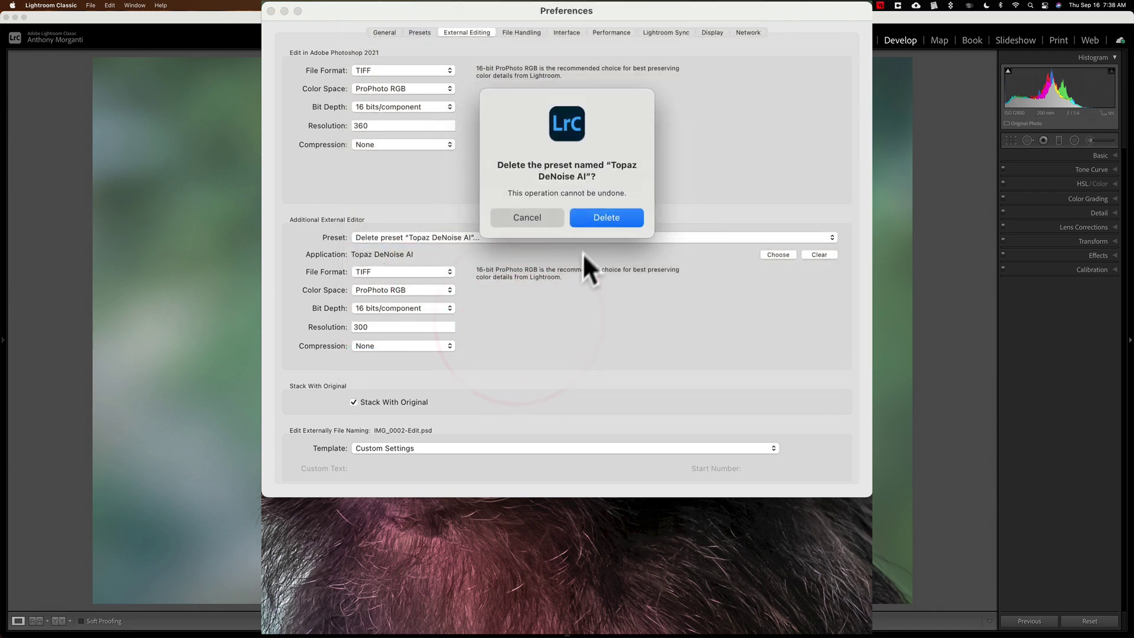
click(600, 218)
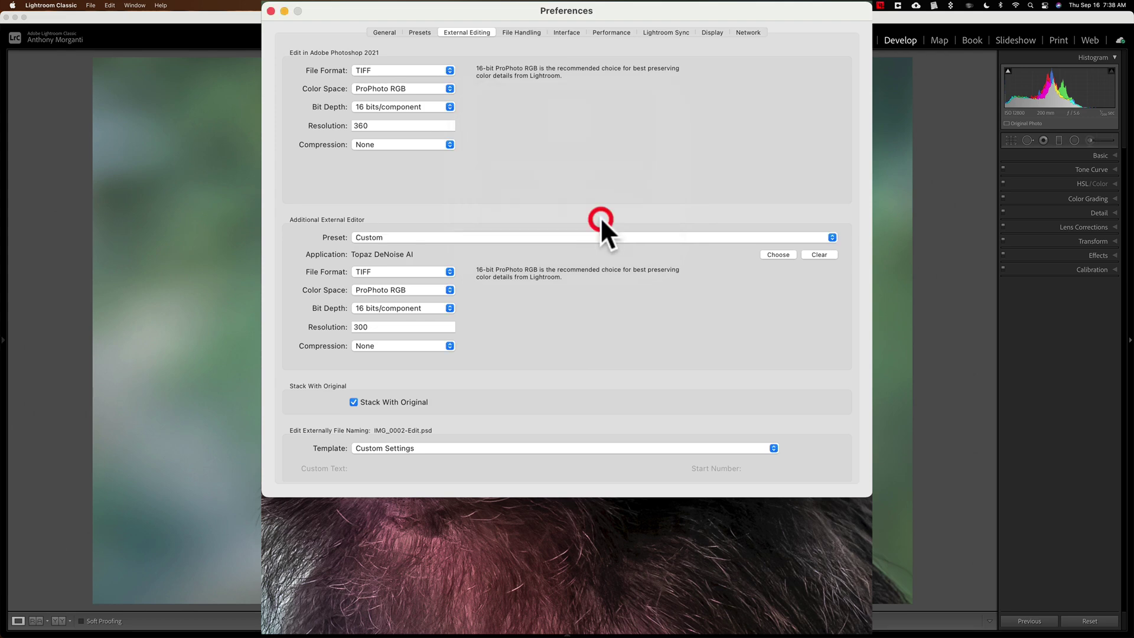
Find and delete the duplicate Topaz Gigapixel AI preset.
click(456, 237)
click(454, 501)
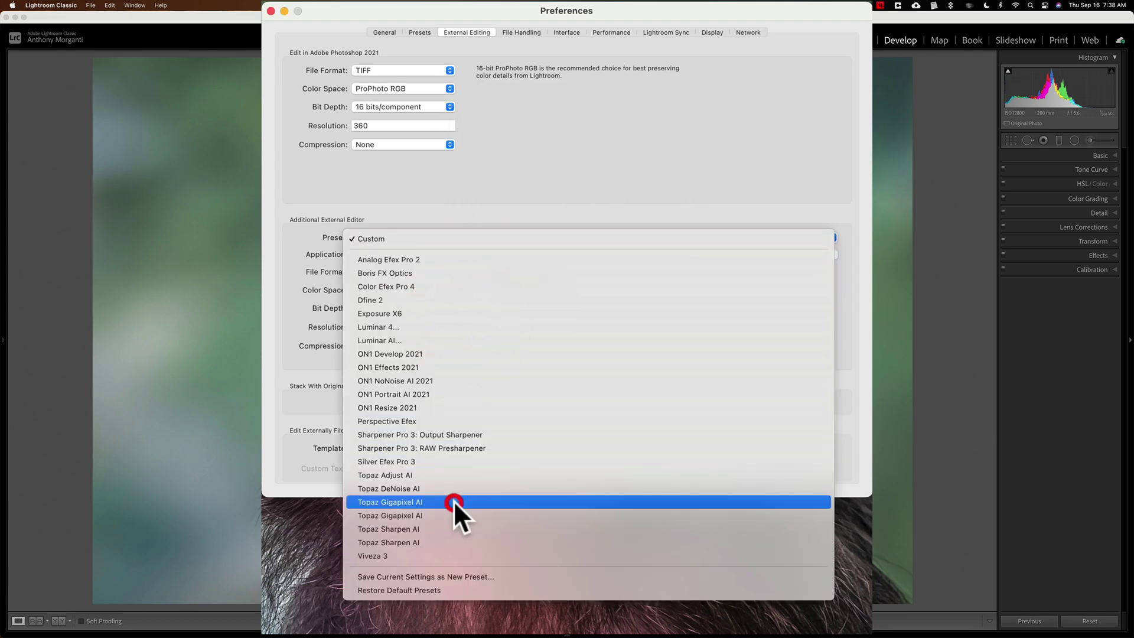
click(442, 235)
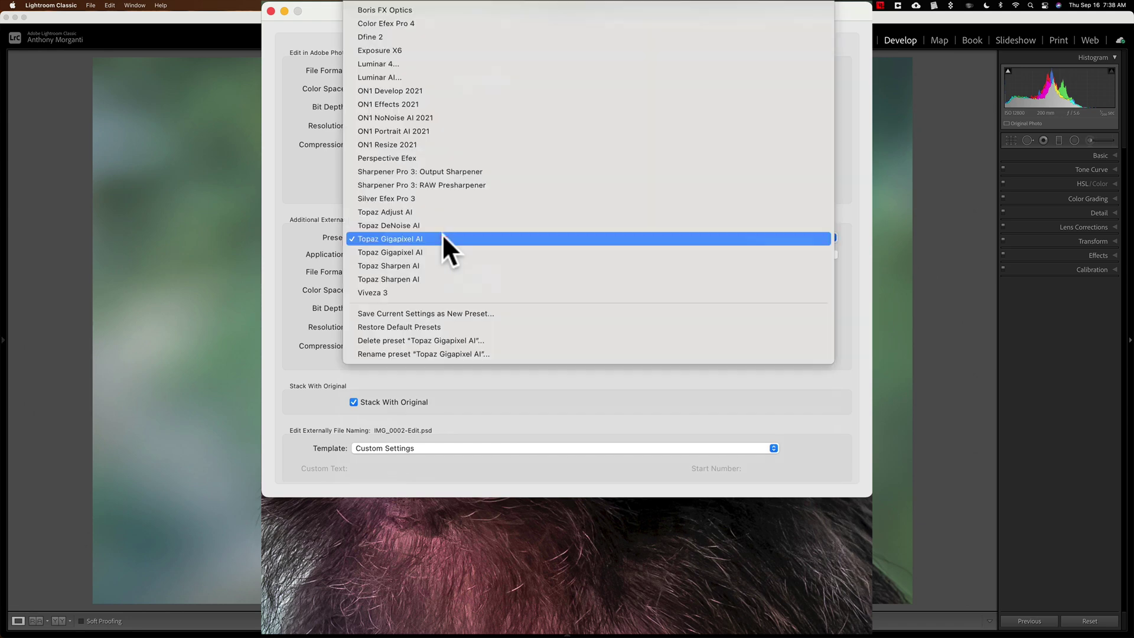
click(442, 248)
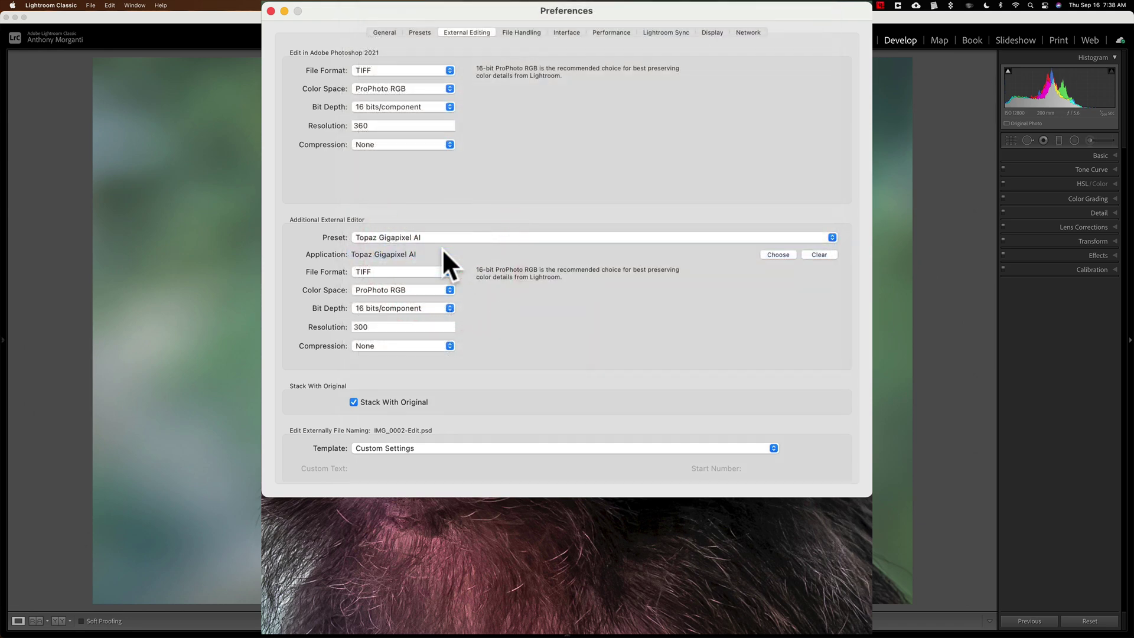
click(448, 238)
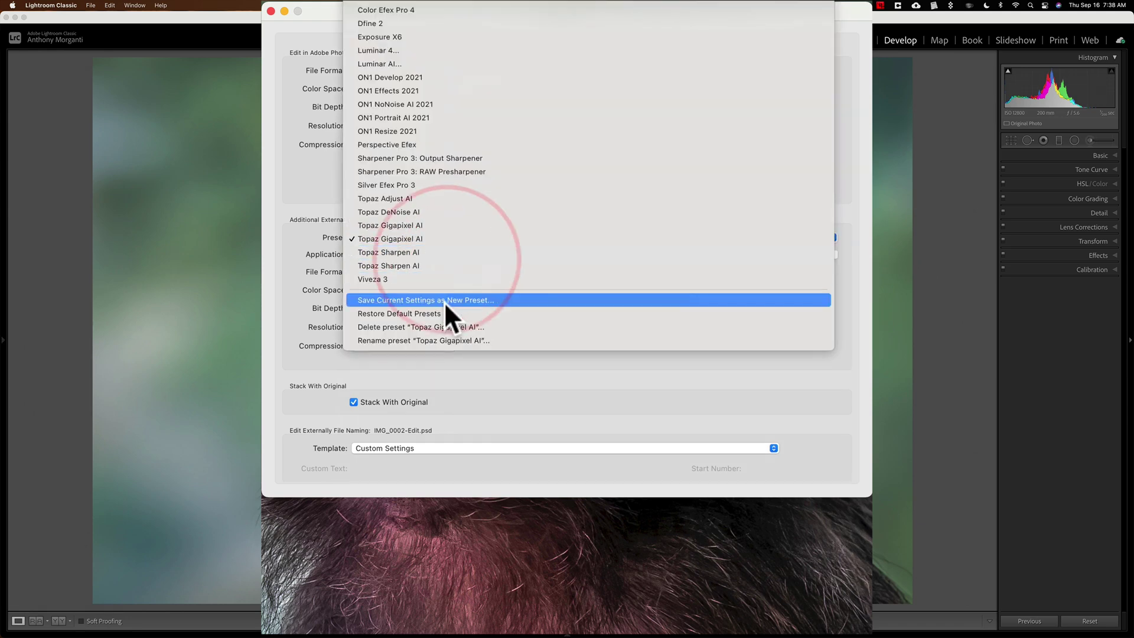
click(446, 327)
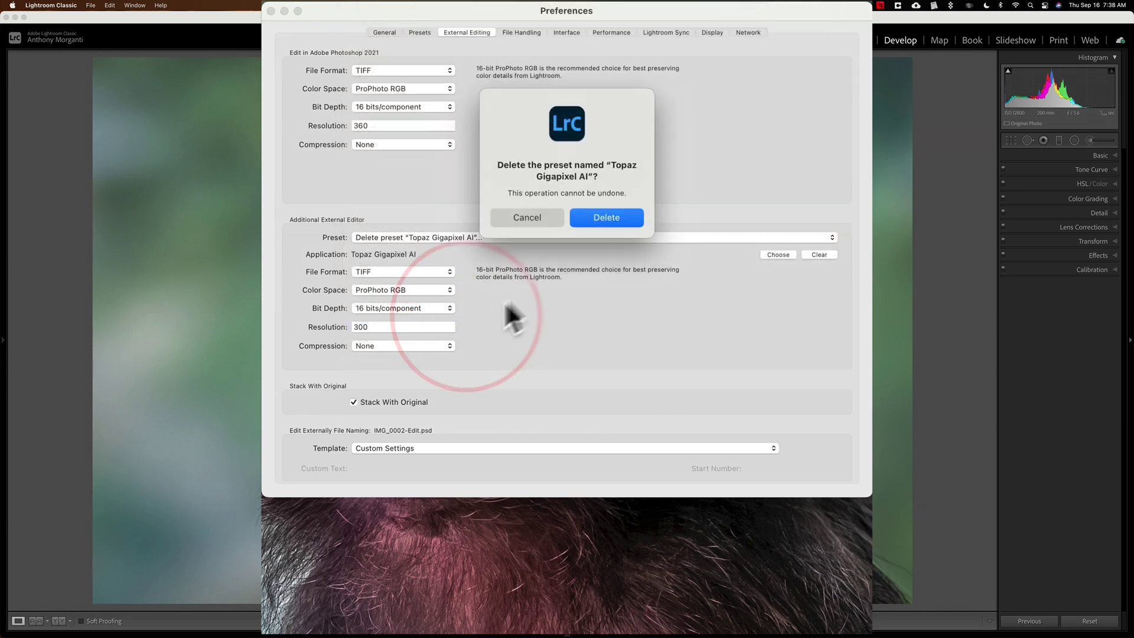
click(594, 219)
Delete the duplicate Topaz Sharpen AI preset, leaving the editor on Custom.
click(406, 235)
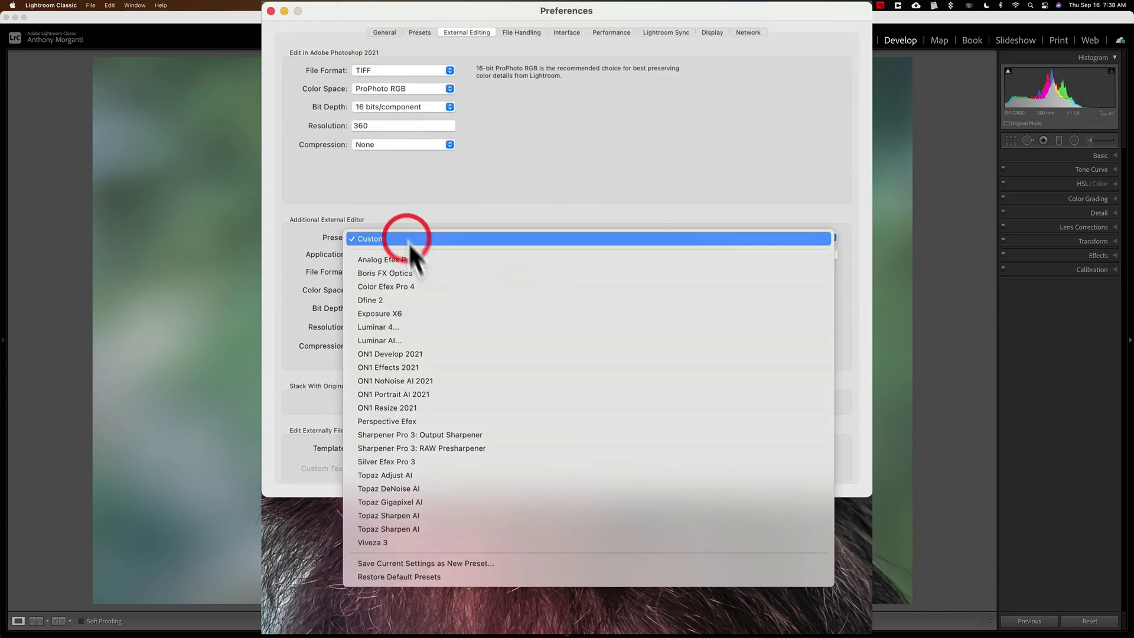
click(447, 524)
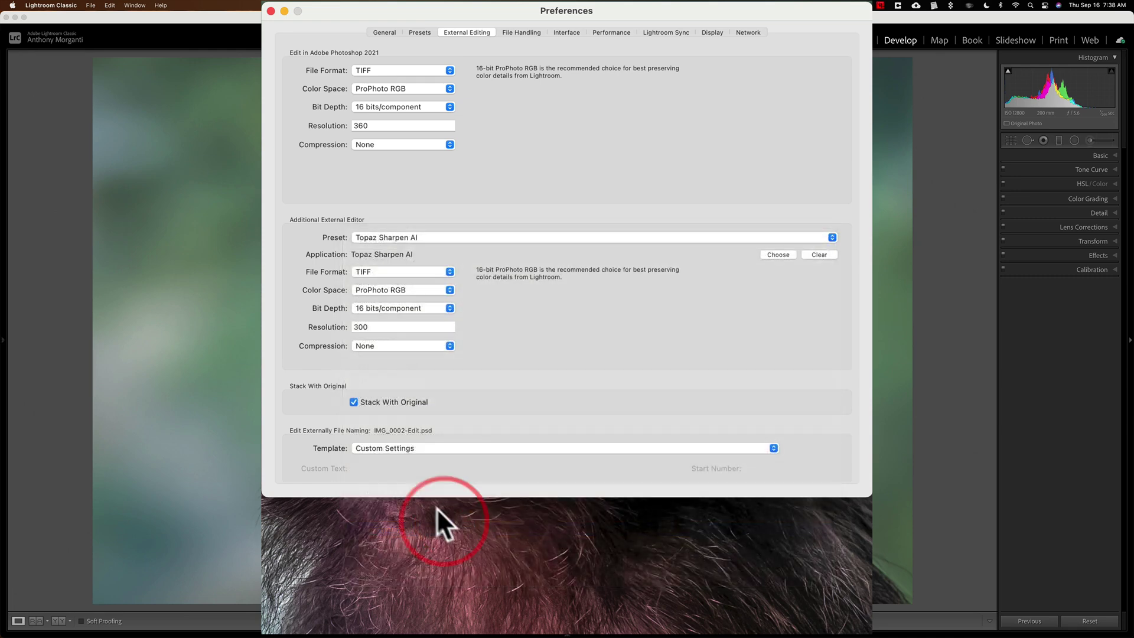
click(447, 231)
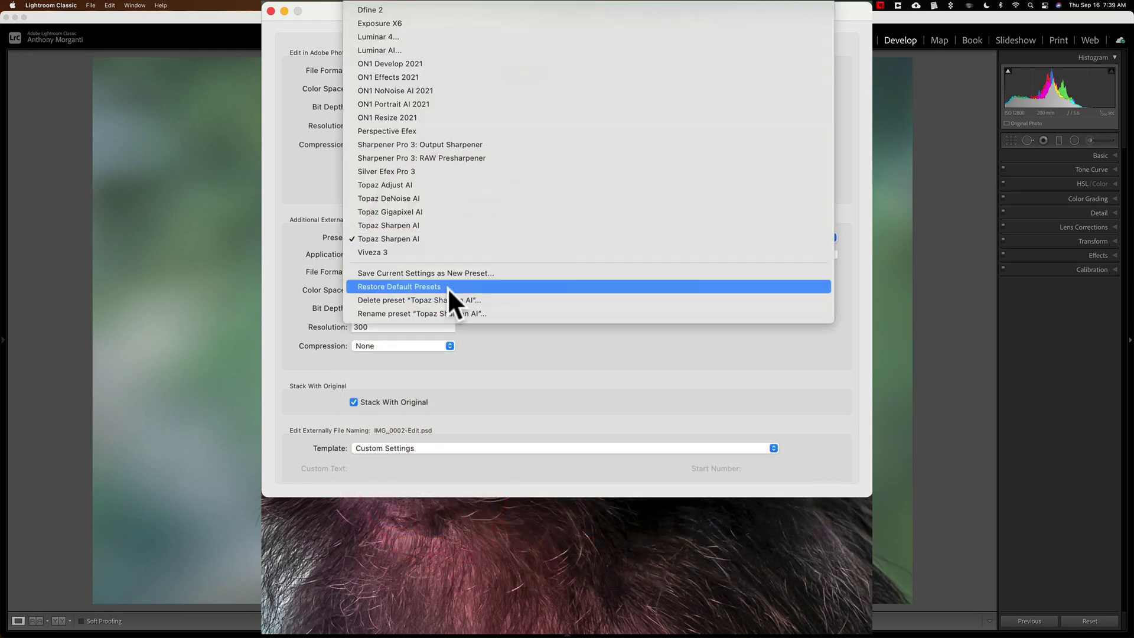
click(499, 298)
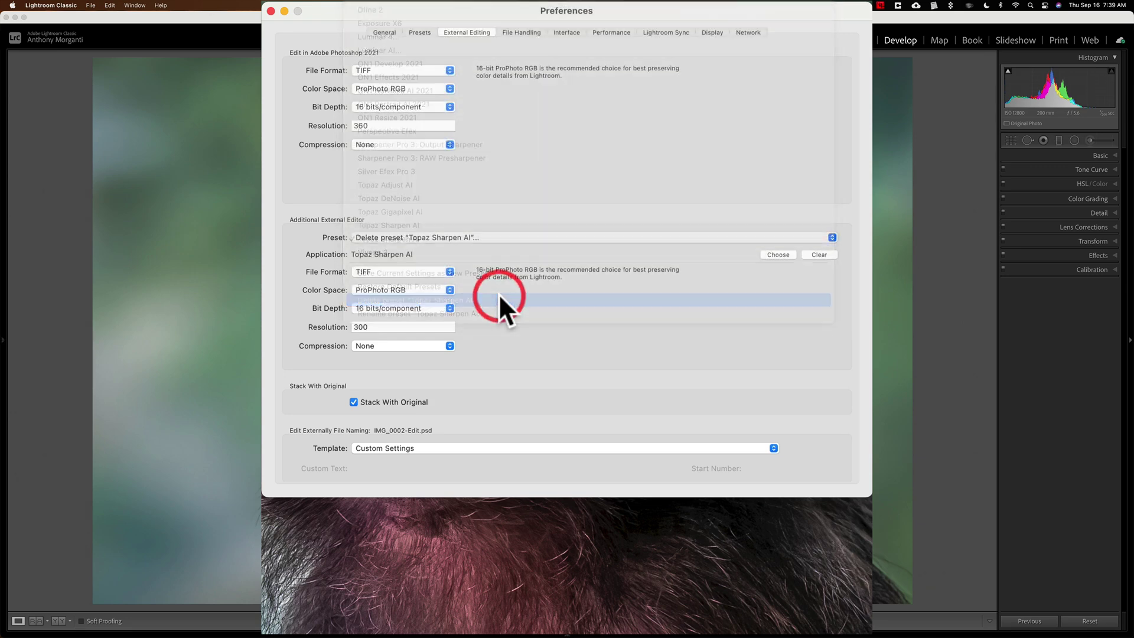
click(595, 218)
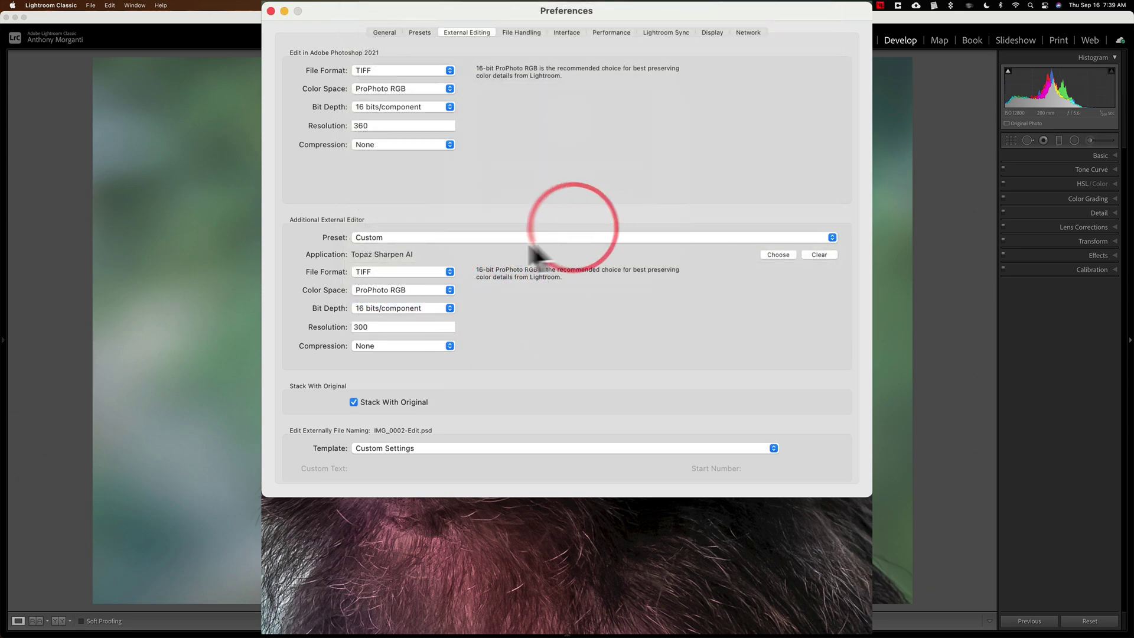
click(485, 235)
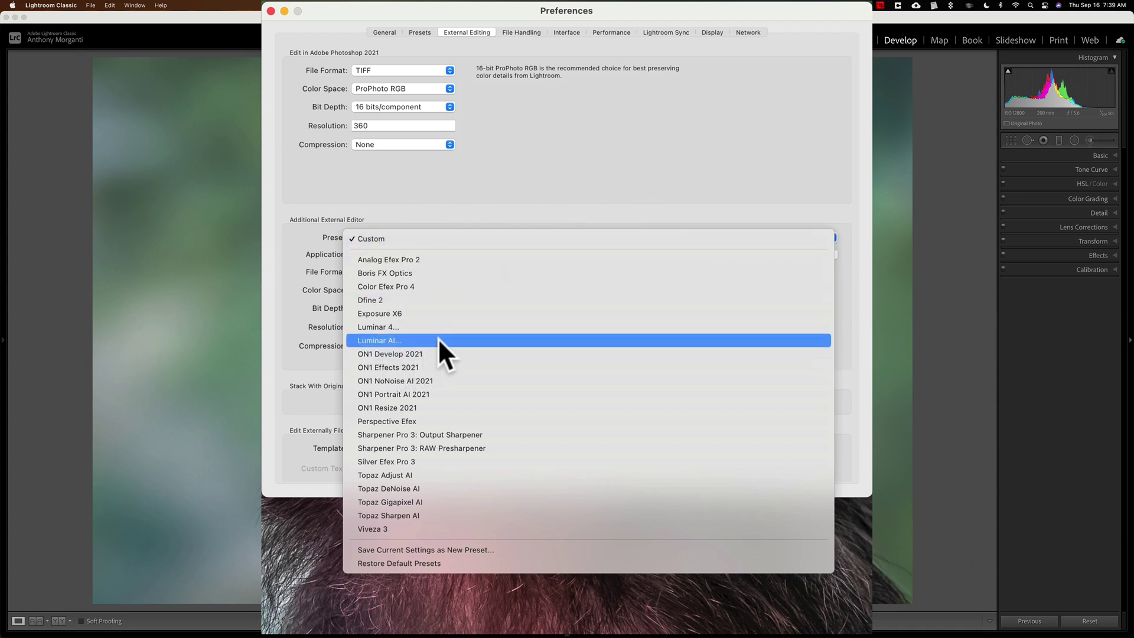
Load Luminar 4, change its resolution from 240 to 360, and update the preset.
click(398, 327)
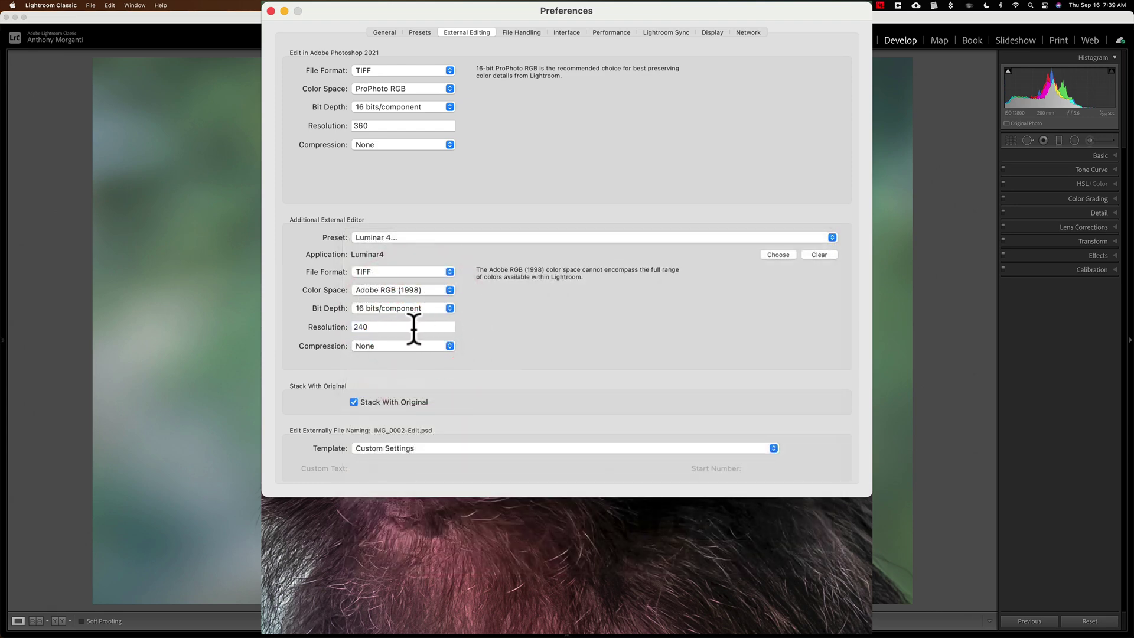
click(376, 327)
text(3)
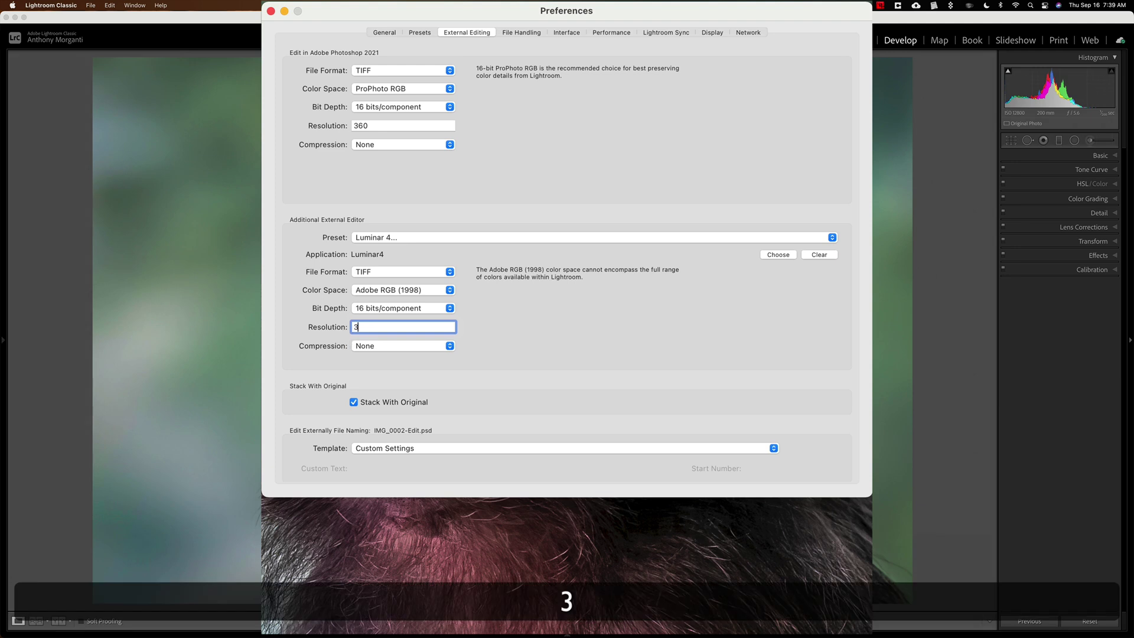
text(60)
click(509, 314)
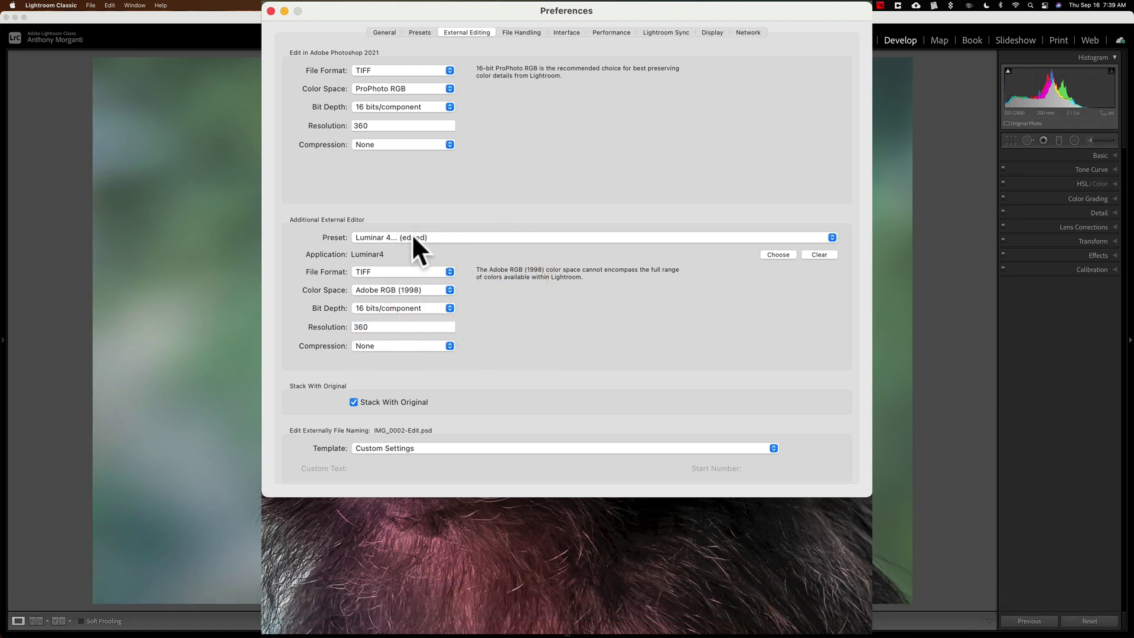
click(430, 234)
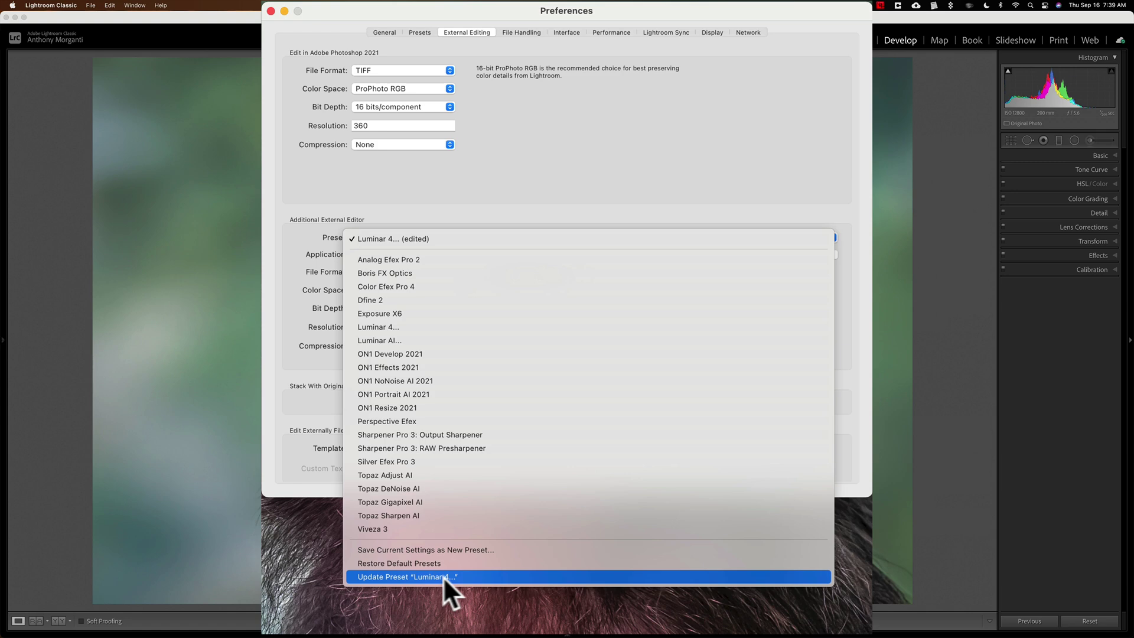
click(477, 577)
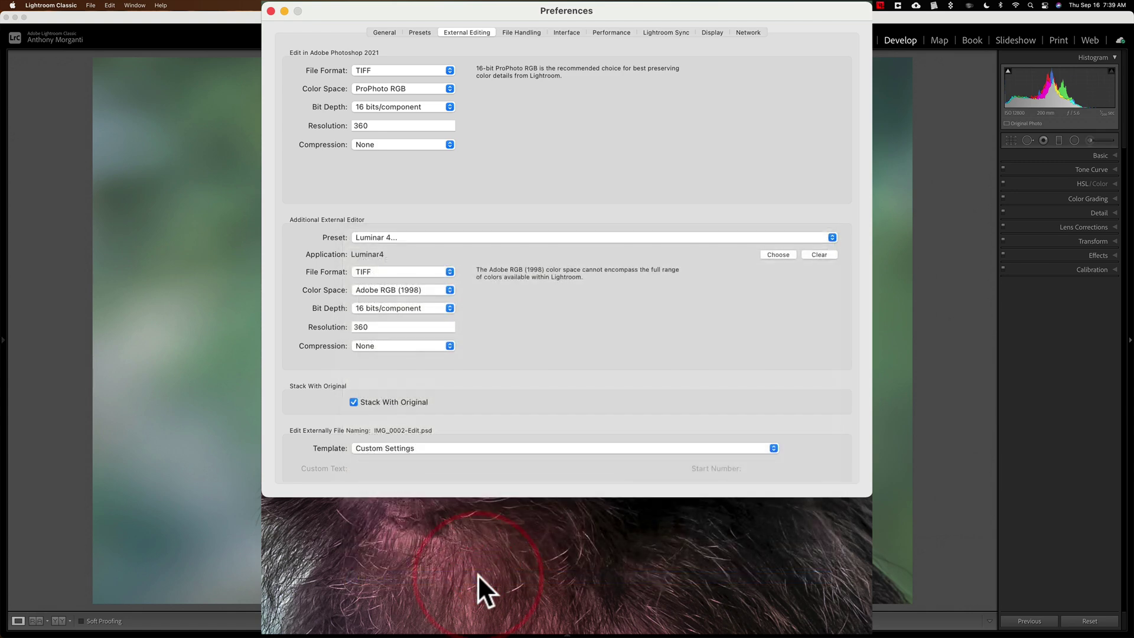
Load the Analog Efex Pro 2 preset and change its color space, giving sRGB at 360.
click(420, 238)
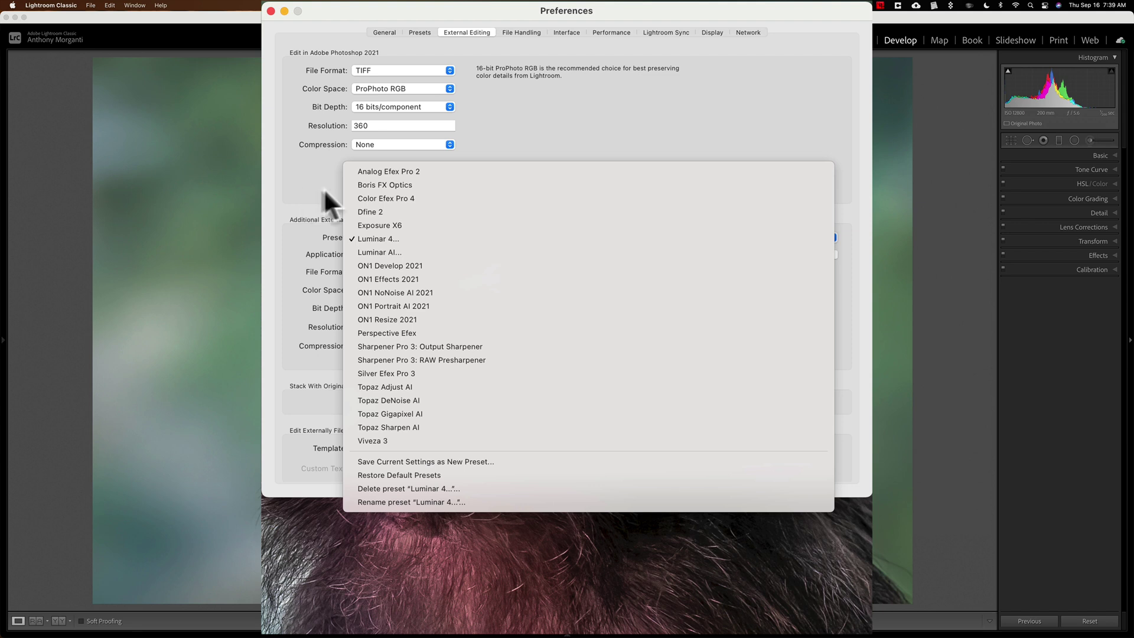
click(372, 171)
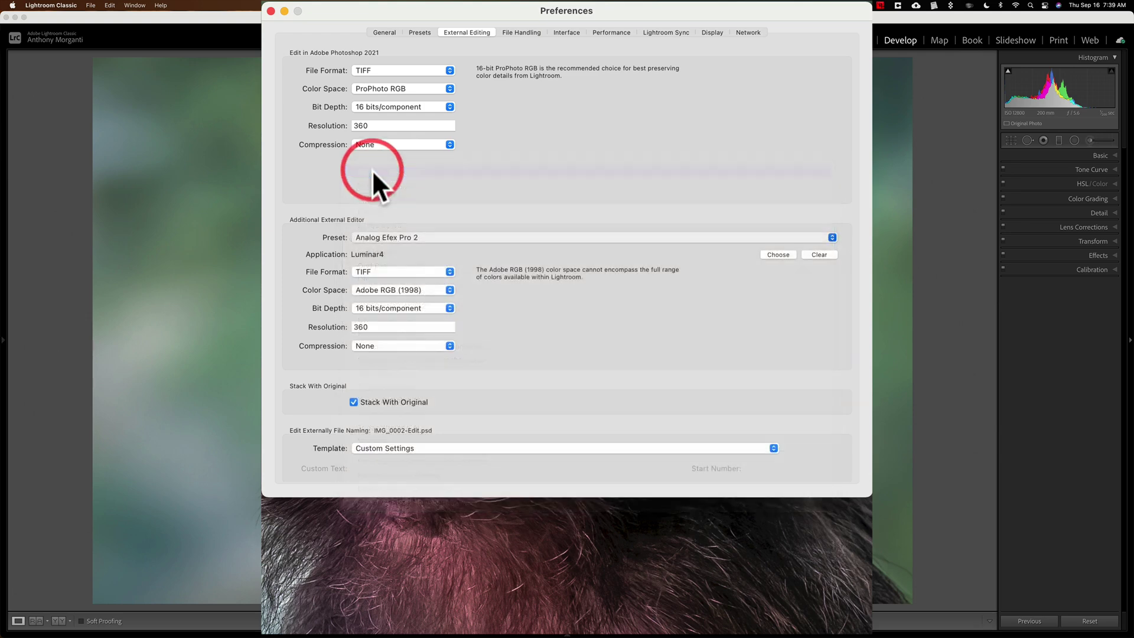
click(397, 286)
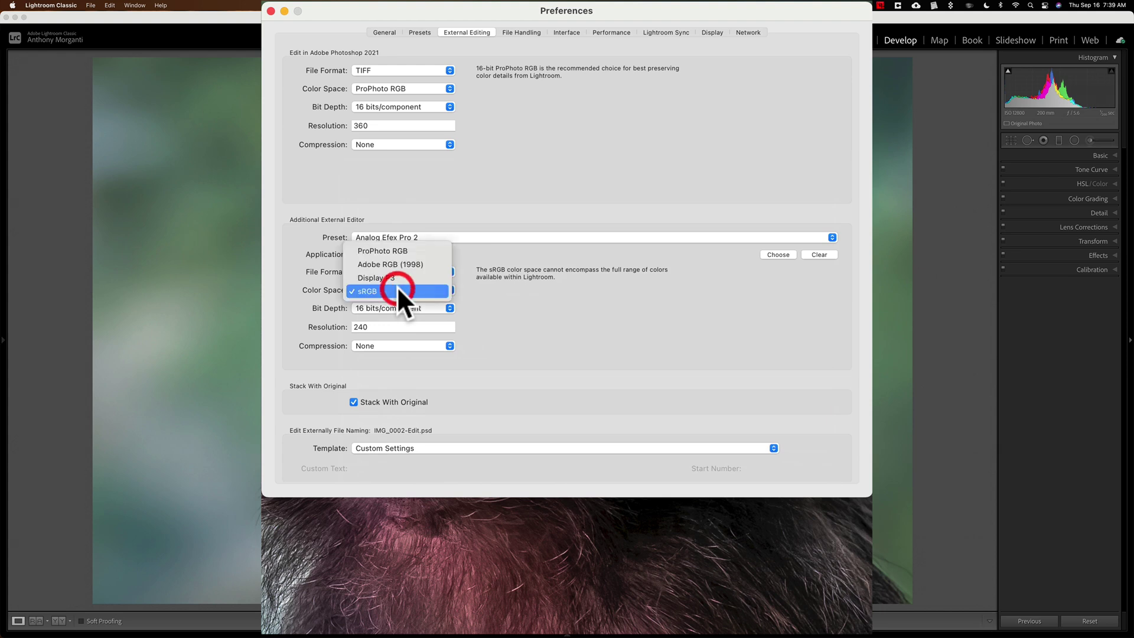
click(396, 250)
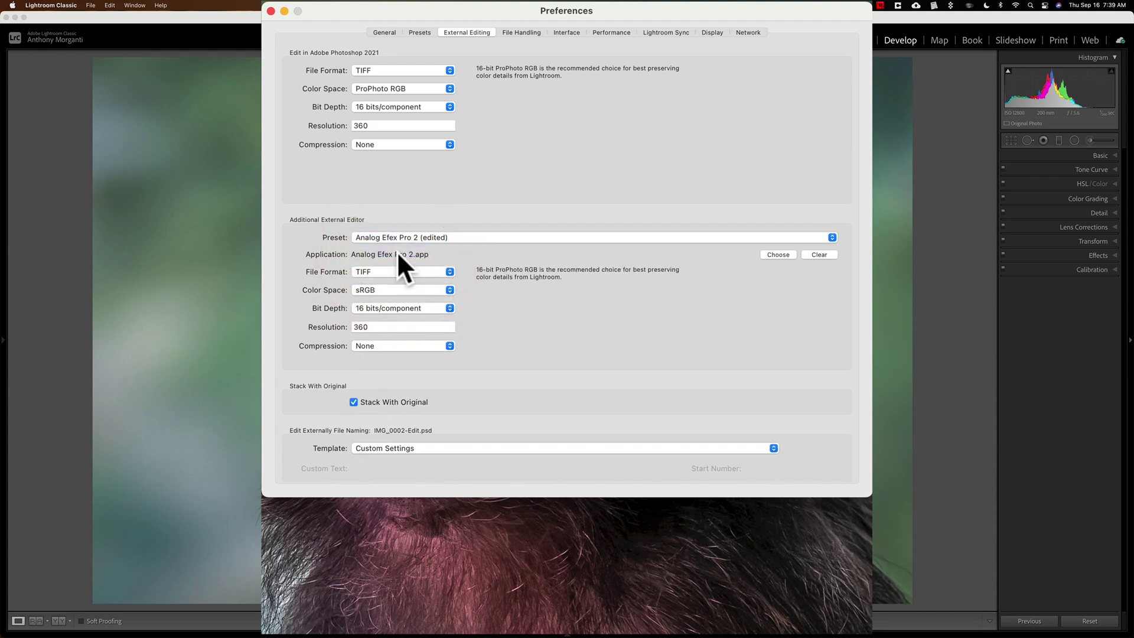
Start saving the settings as a new preset, then cancel and close the preset list.
click(434, 235)
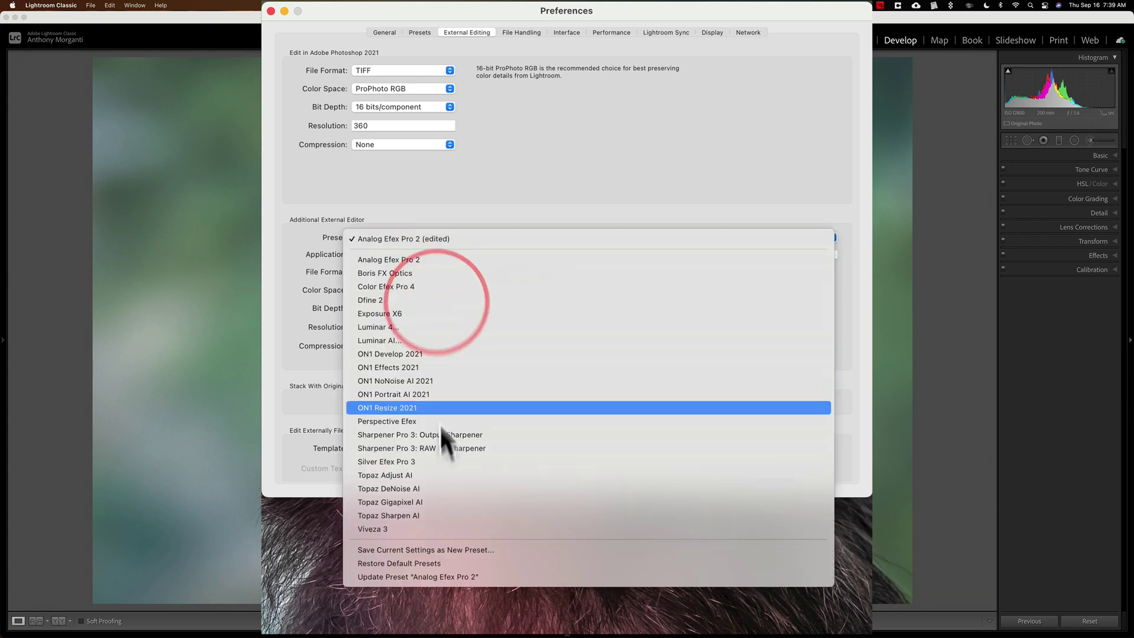
click(438, 549)
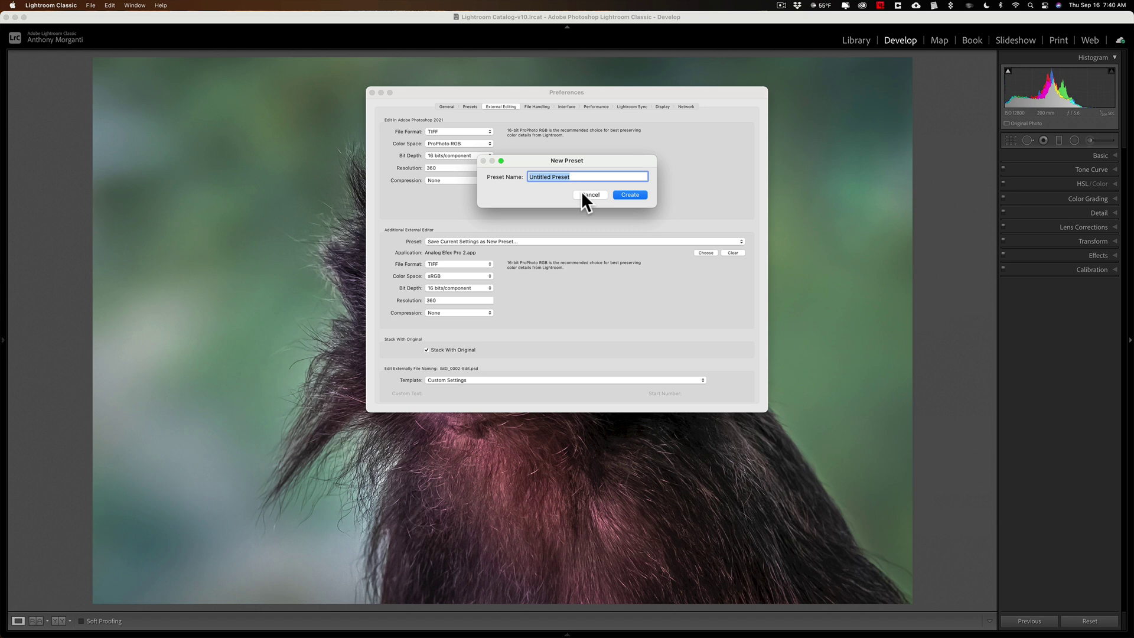
click(581, 192)
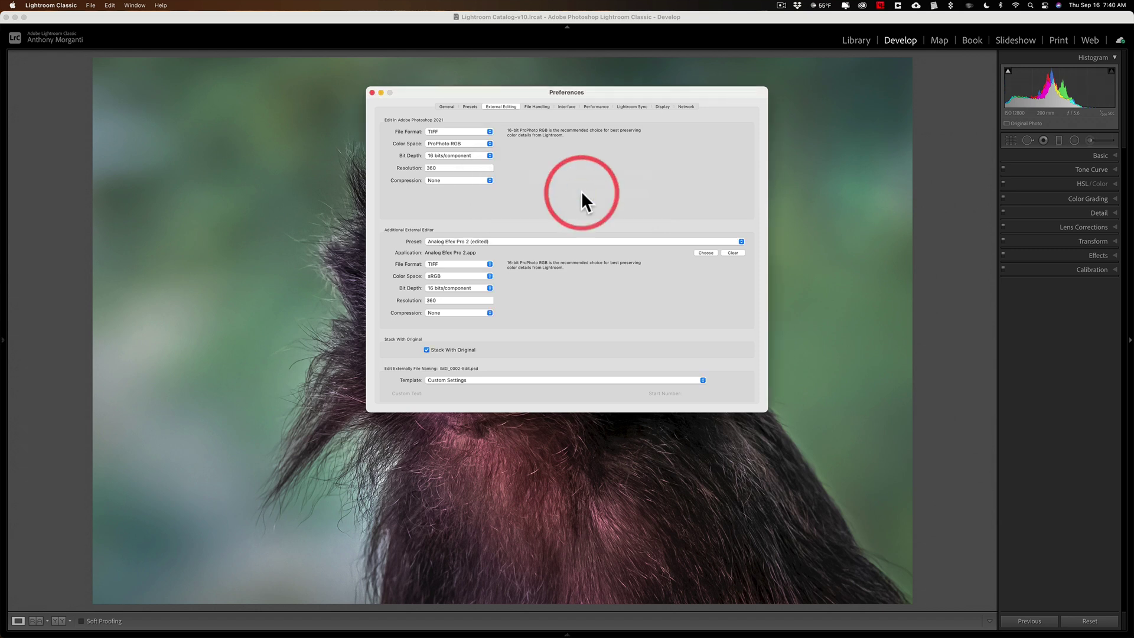
click(492, 242)
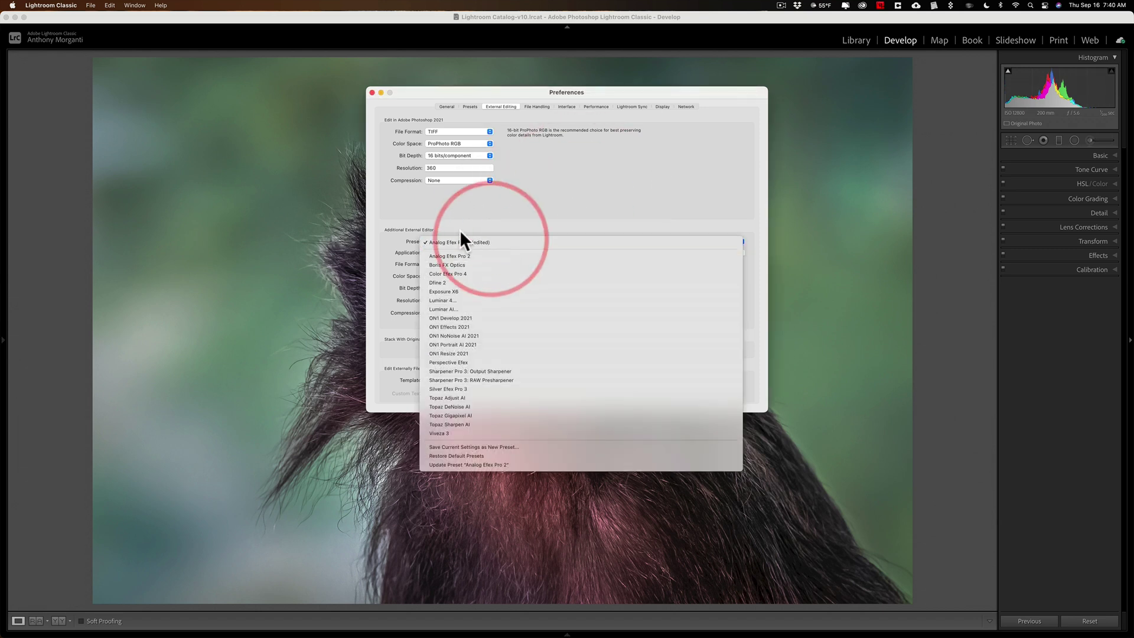
click(403, 213)
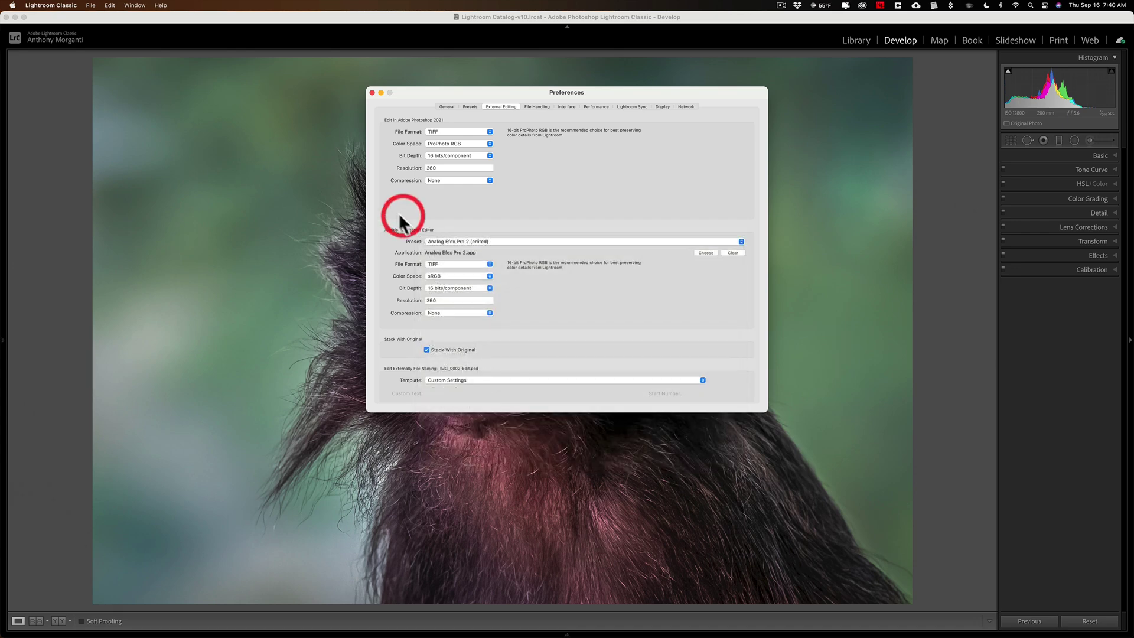
Close Preferences and send the monkey photo to Topaz DeNoise AI via the right-click Edit In menu.
click(372, 92)
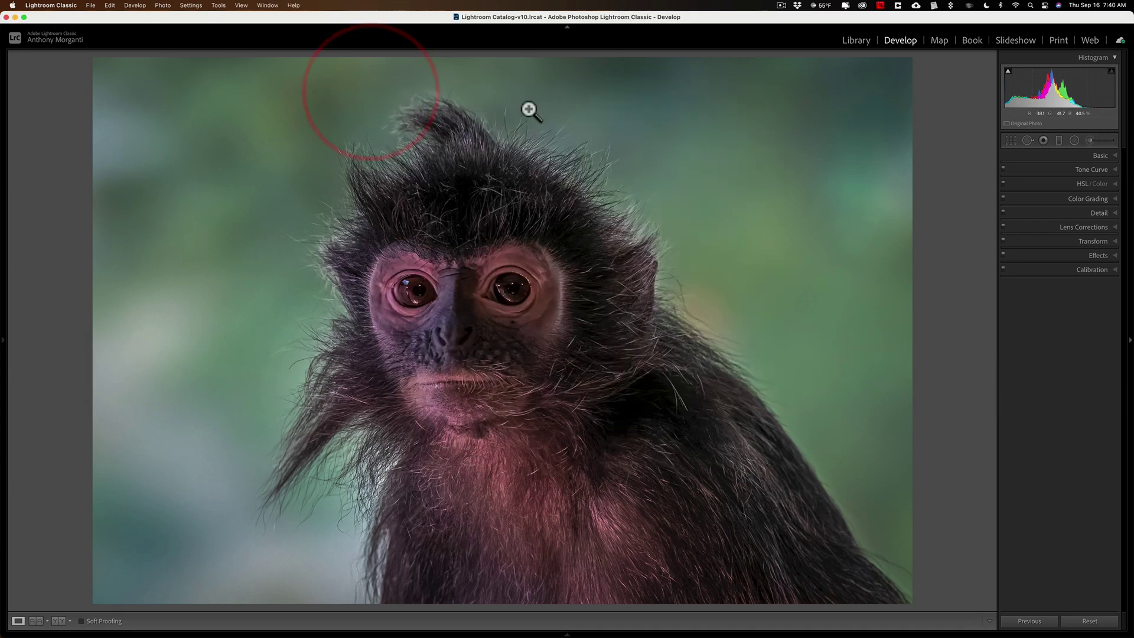
right_click(337, 90)
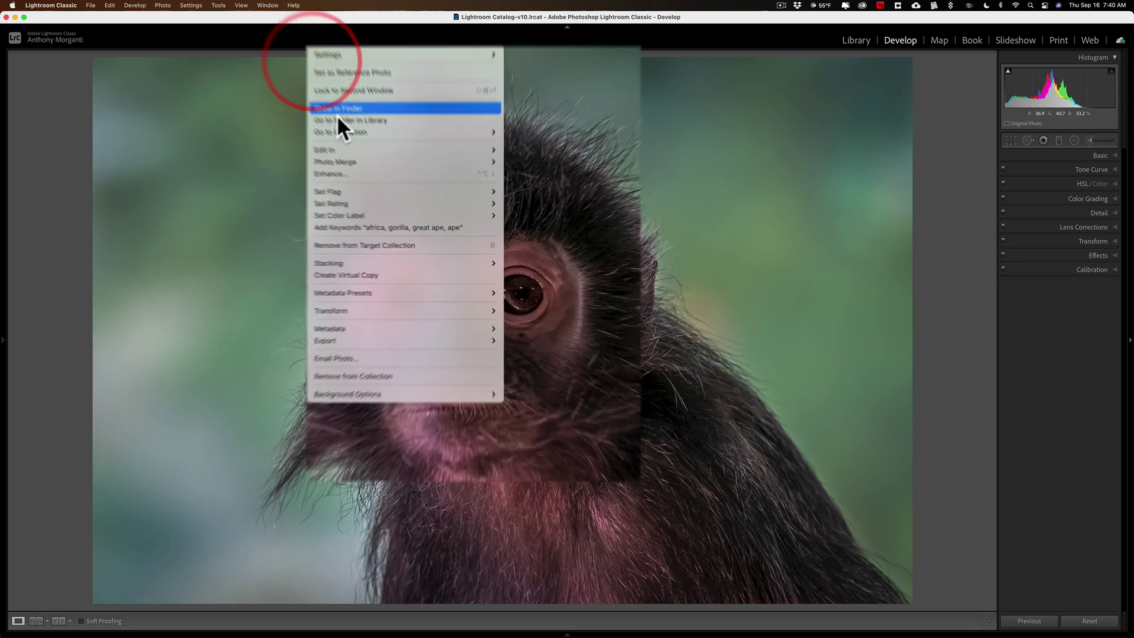
mouse_move(321, 152)
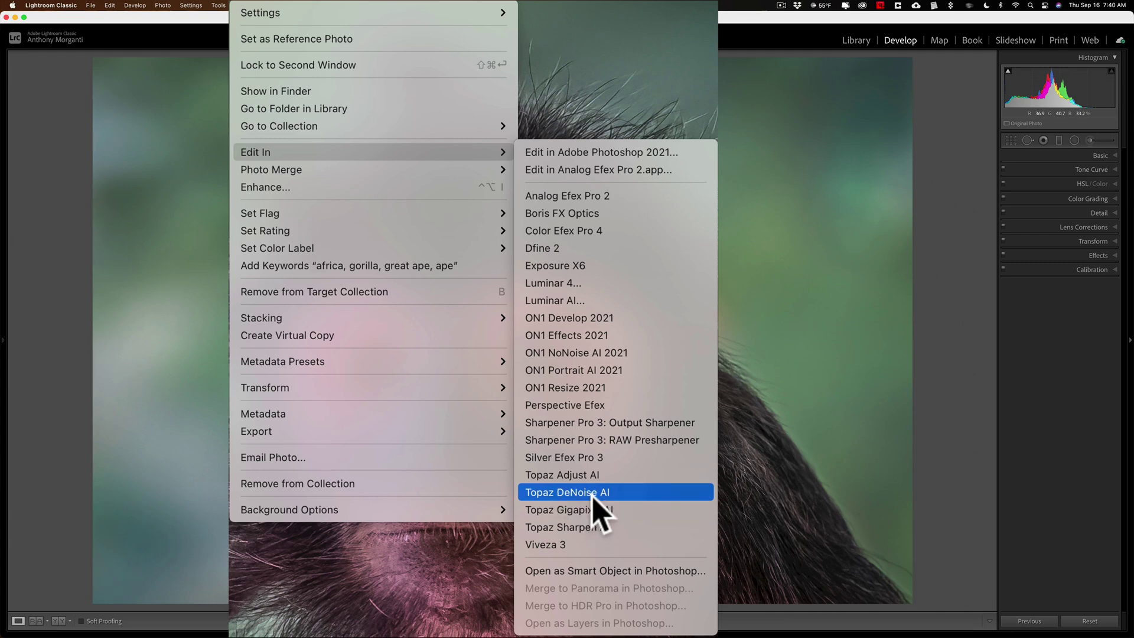
click(587, 495)
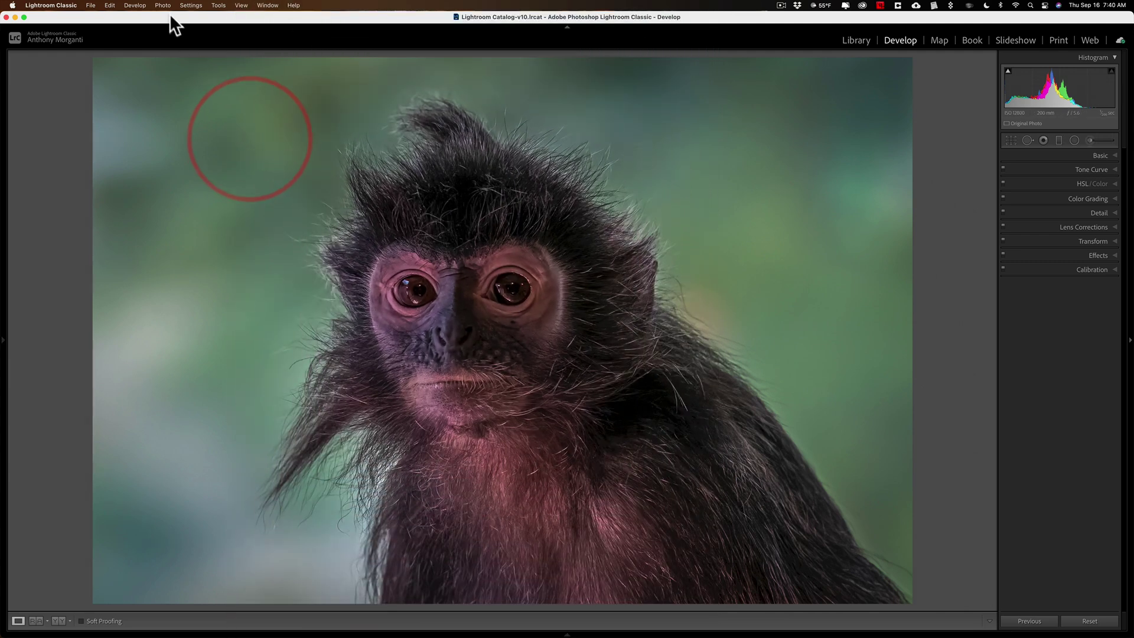
Review the cleaned-up Photo > Edit In list, then dismiss it without choosing an editor.
click(163, 6)
mouse_move(179, 57)
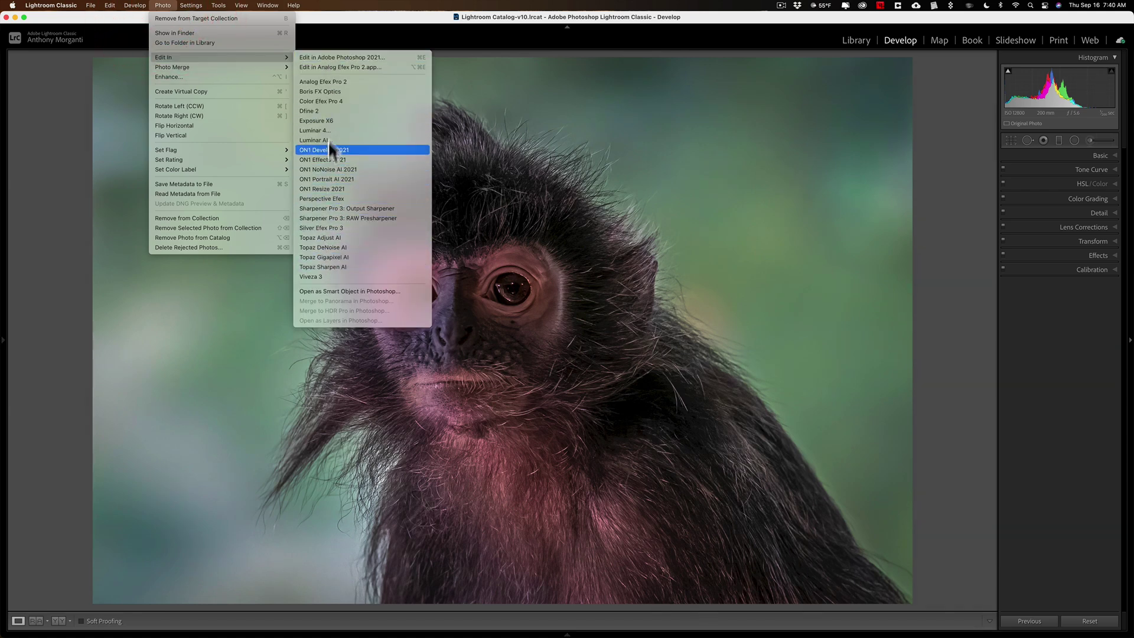
click(468, 132)
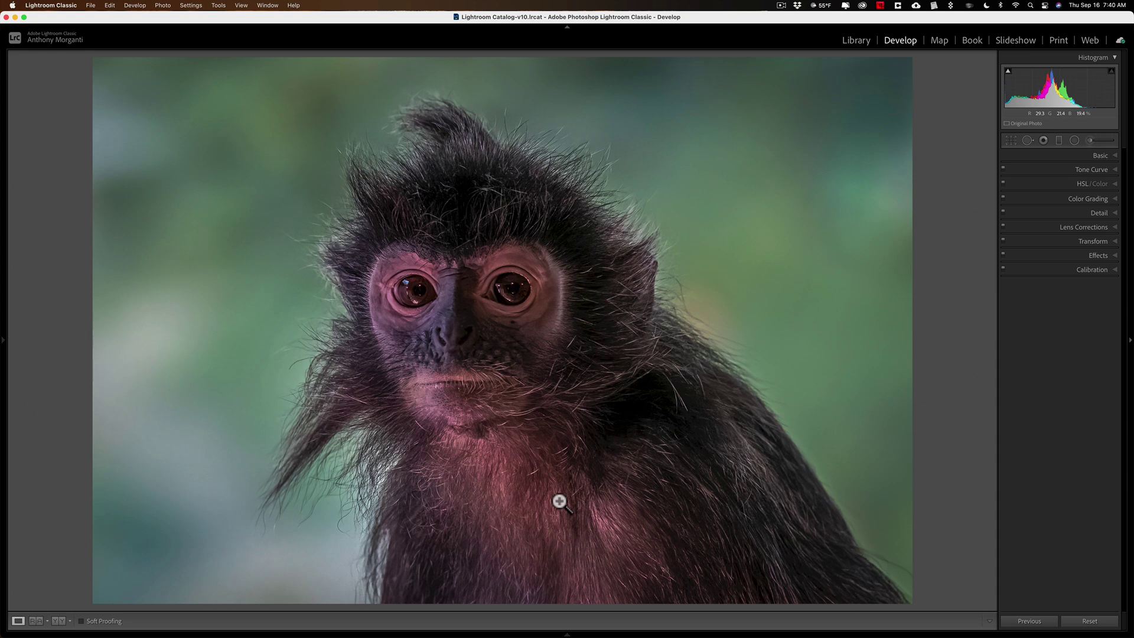
Reveal the five-photo filmstrip and send its fourth thumbnail to Color Efex Pro 4 through Edit In.
click(567, 633)
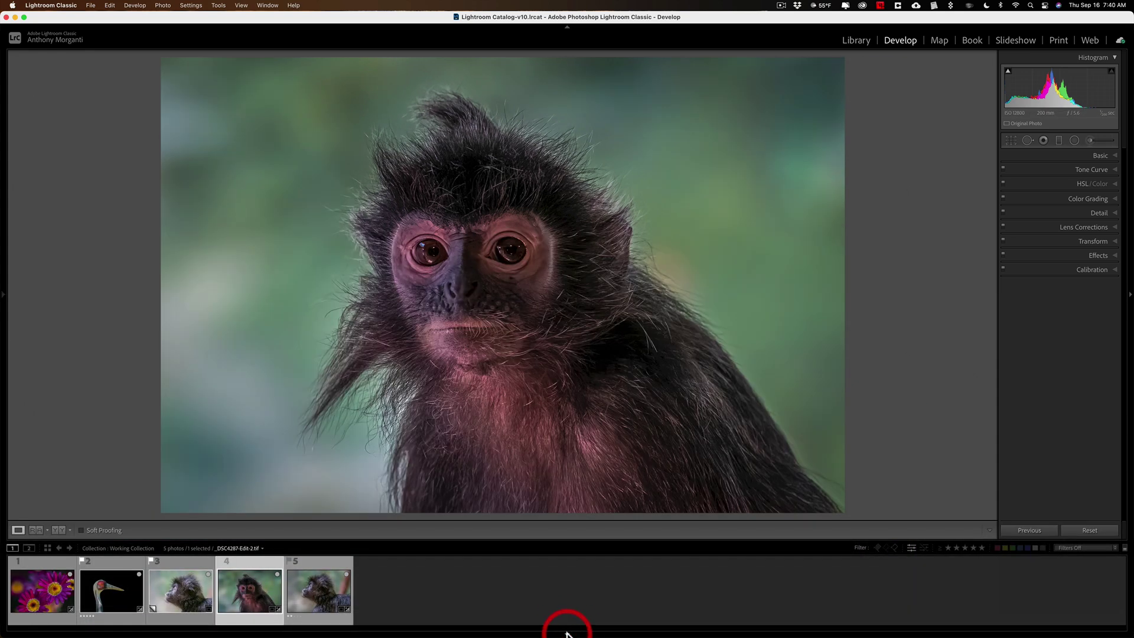
right_click(247, 582)
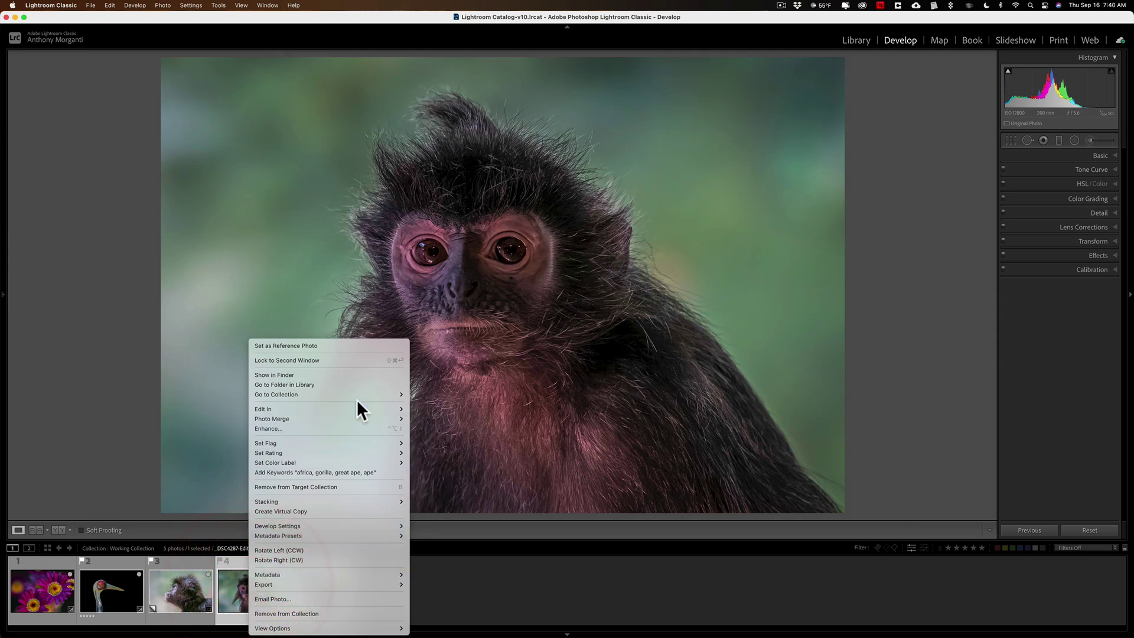
mouse_move(358, 408)
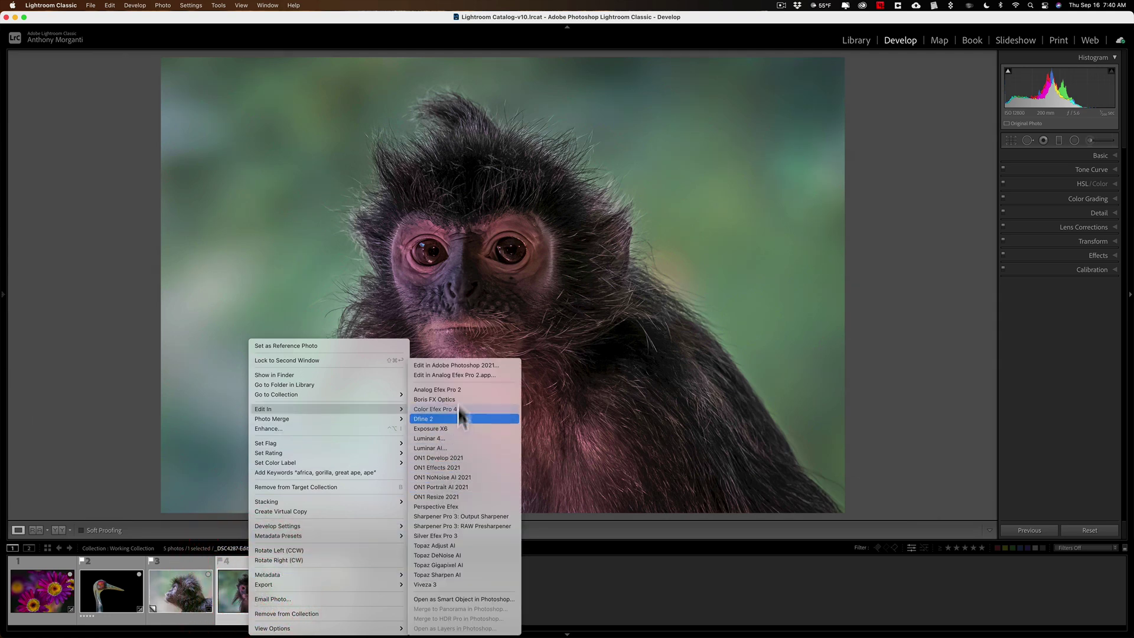
click(454, 408)
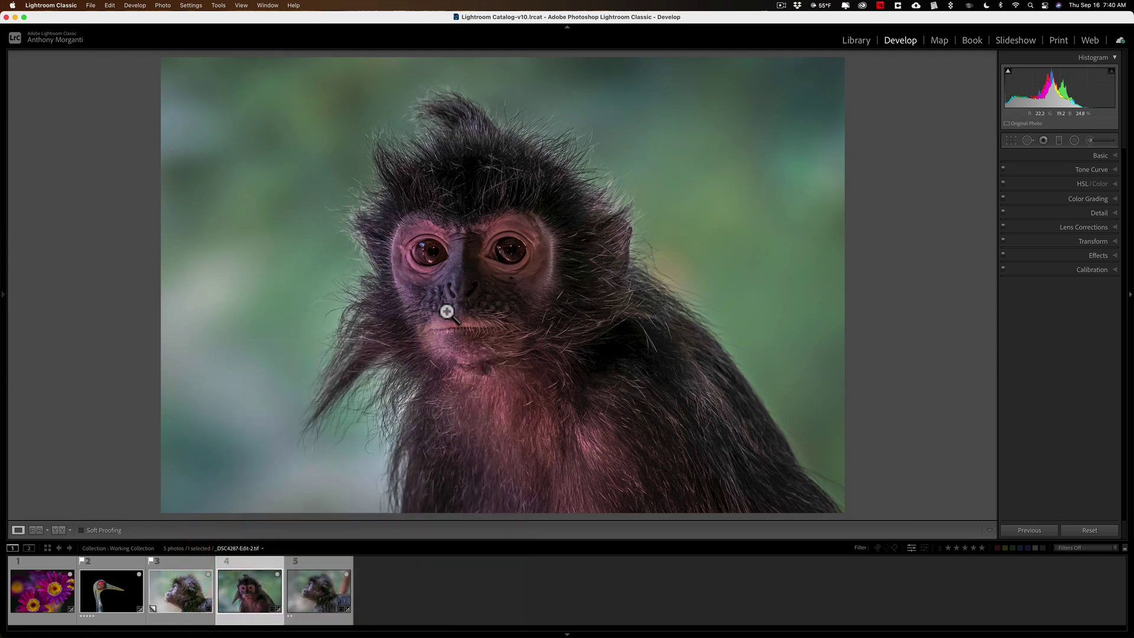